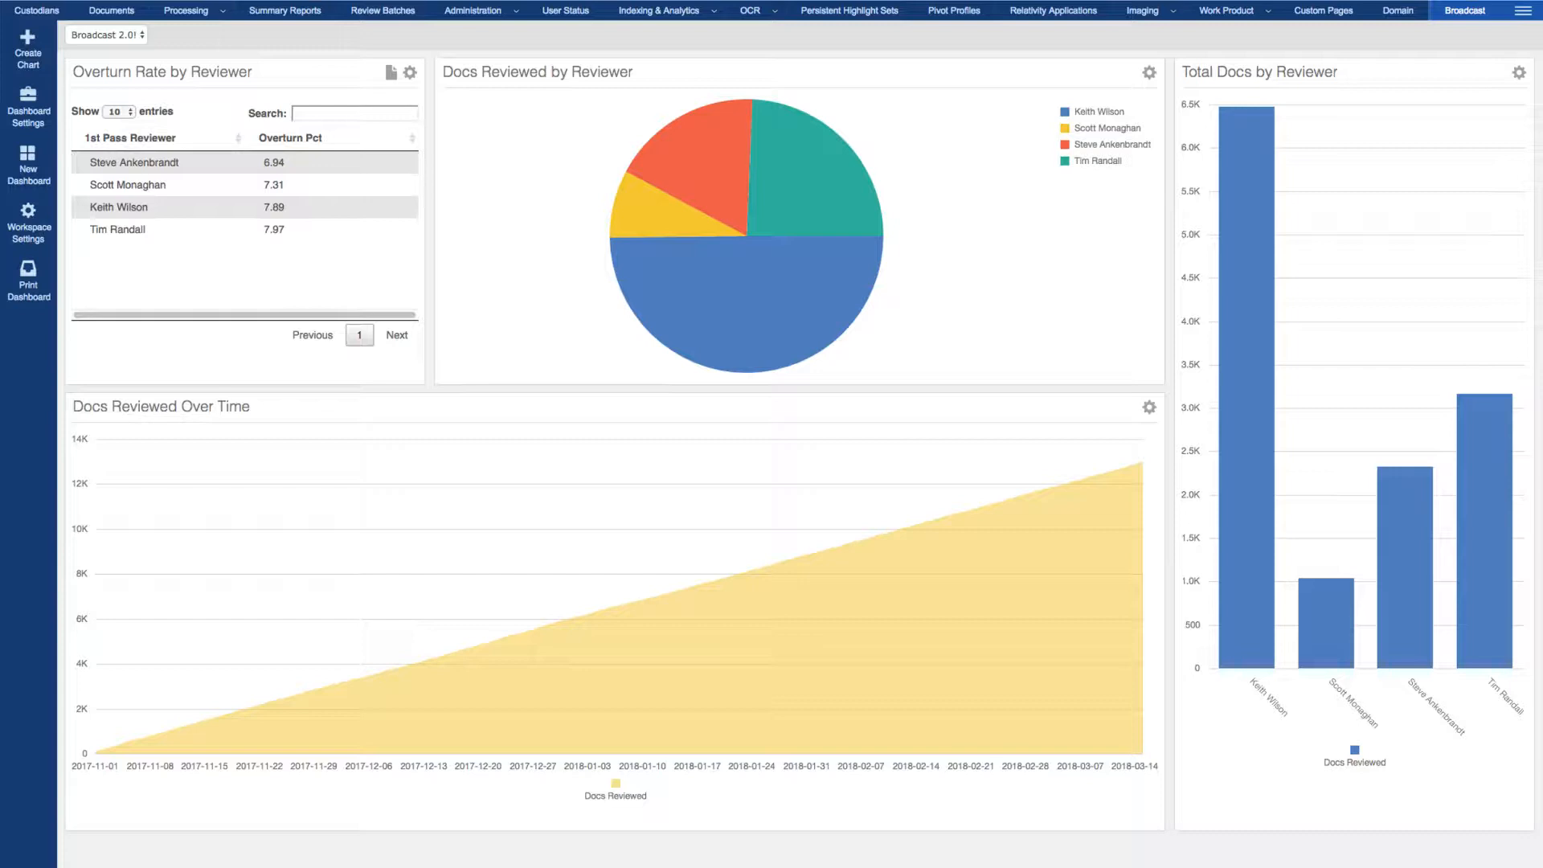
# - Open the Broadcast dashboard and open the Total Docs by Reviewer chart for editing
pyautogui.click(1461, 16)
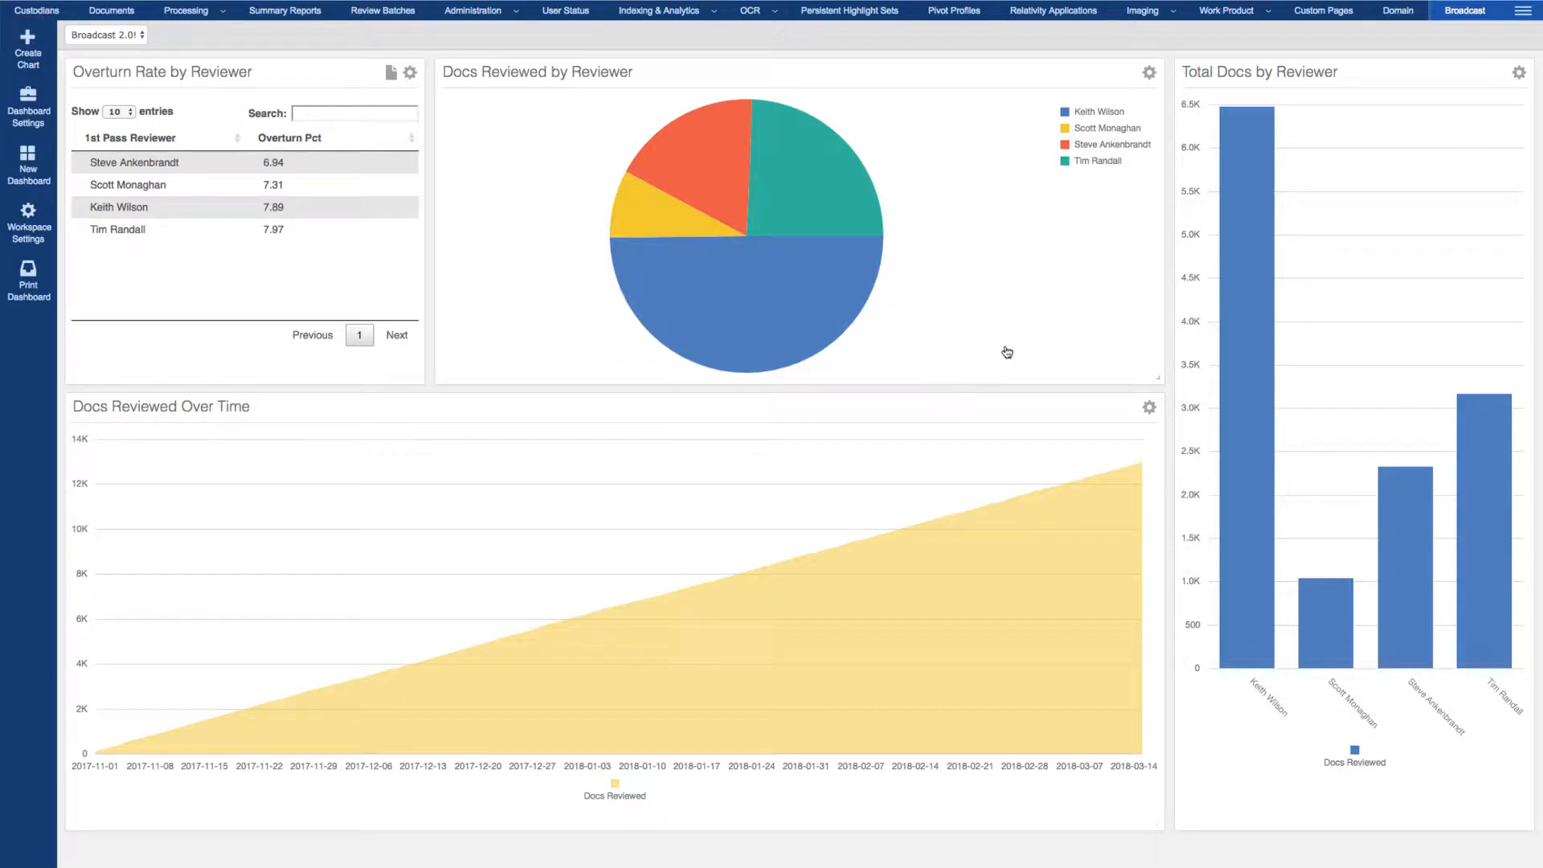
pyautogui.click(1519, 74)
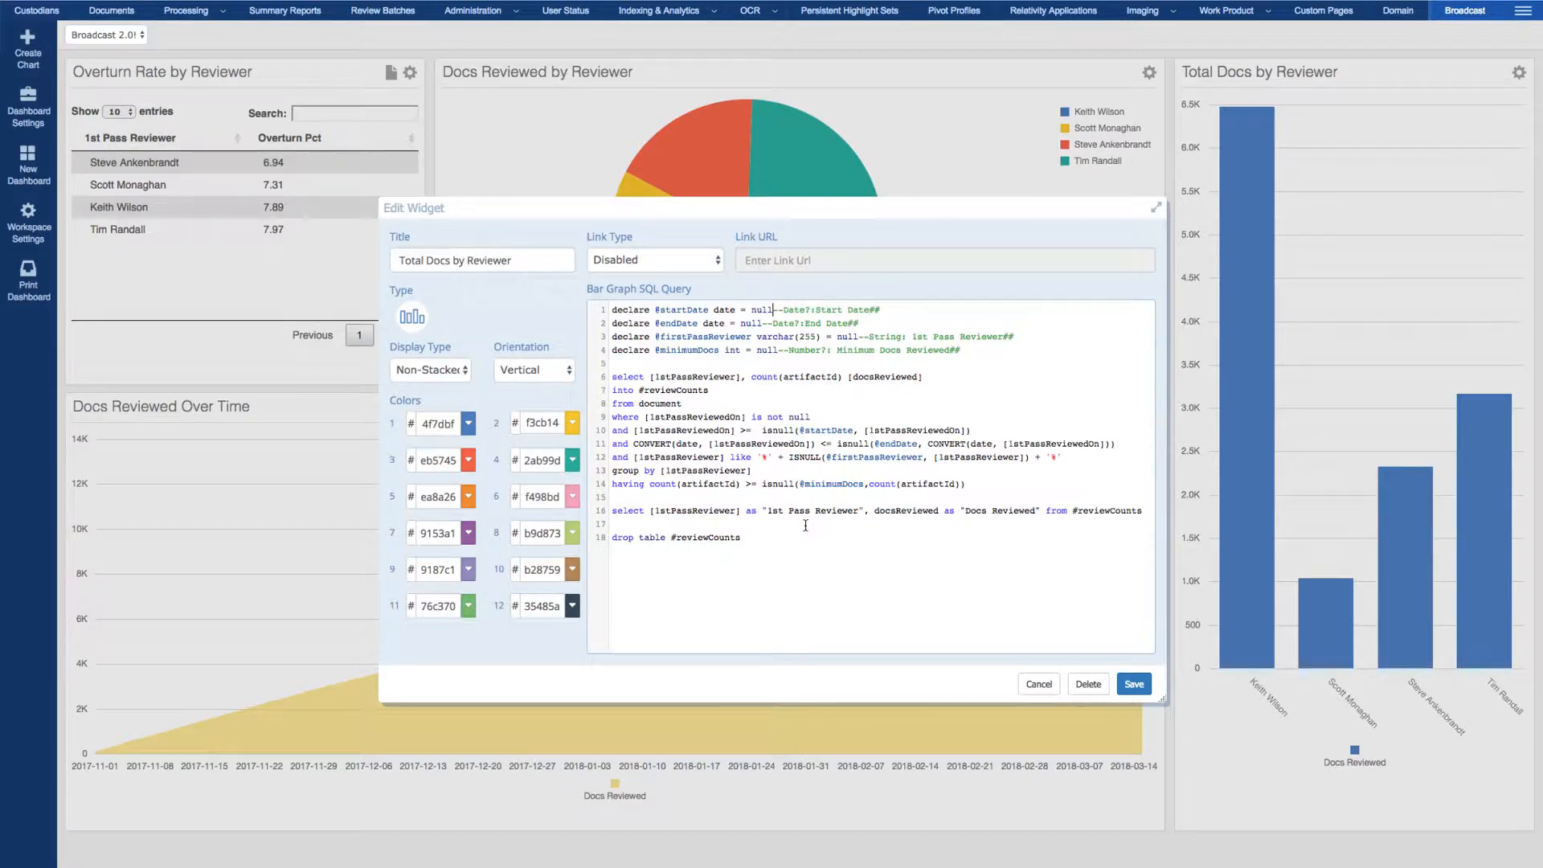
# - Examine the startDate, endDate, firstPassReviewer and minimumDocs variable declarations at the start of the bar graph's SQL query
pyautogui.doubleClick(687, 310)
pyautogui.click(681, 322)
pyautogui.doubleClick(680, 310)
pyautogui.doubleClick(679, 323)
pyautogui.doubleClick(705, 337)
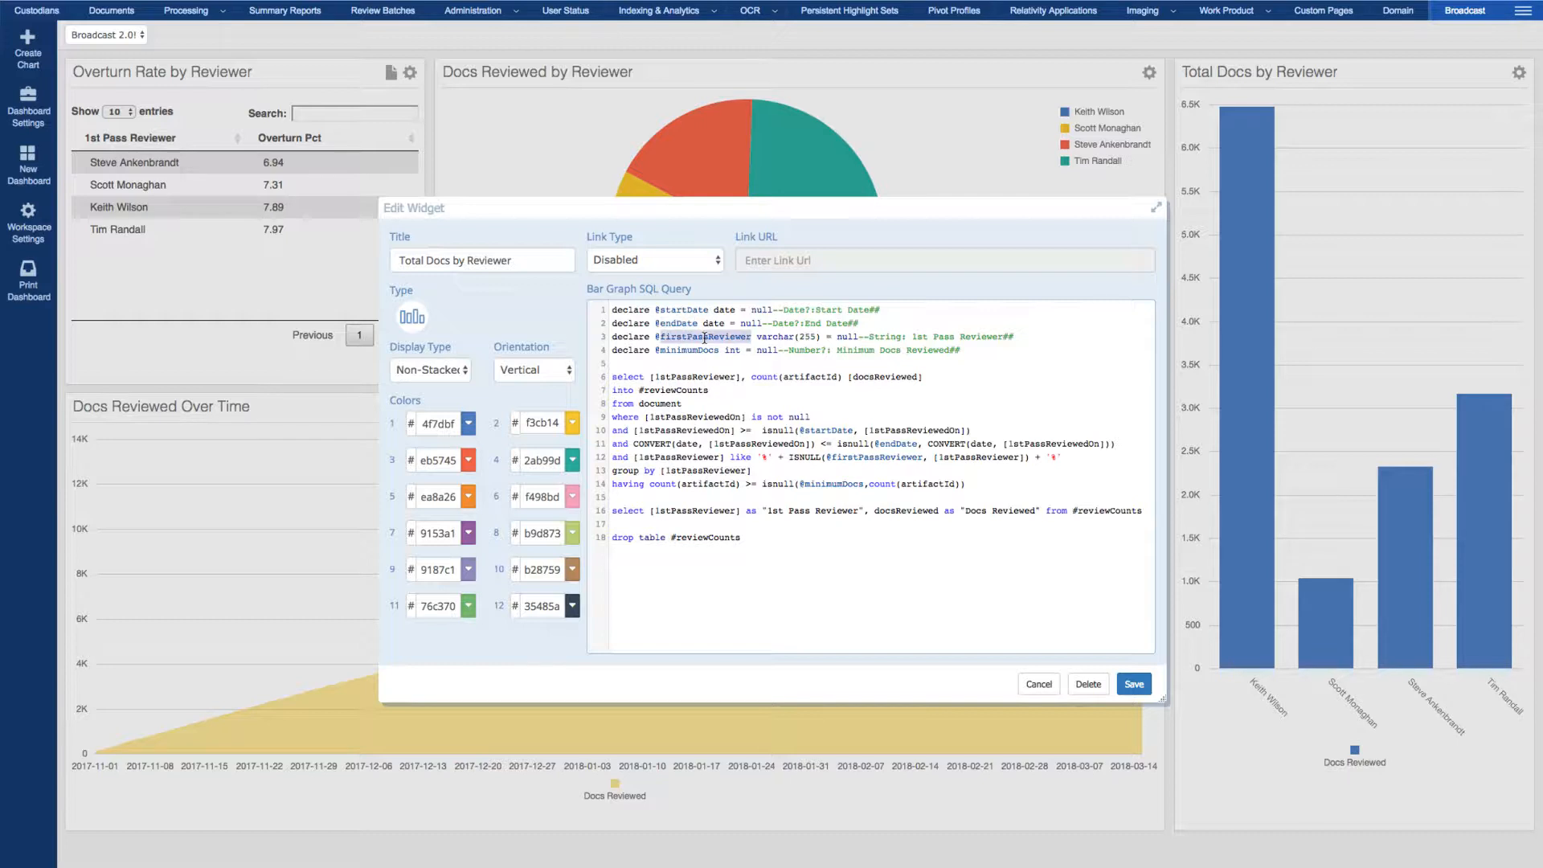
pyautogui.doubleClick(688, 349)
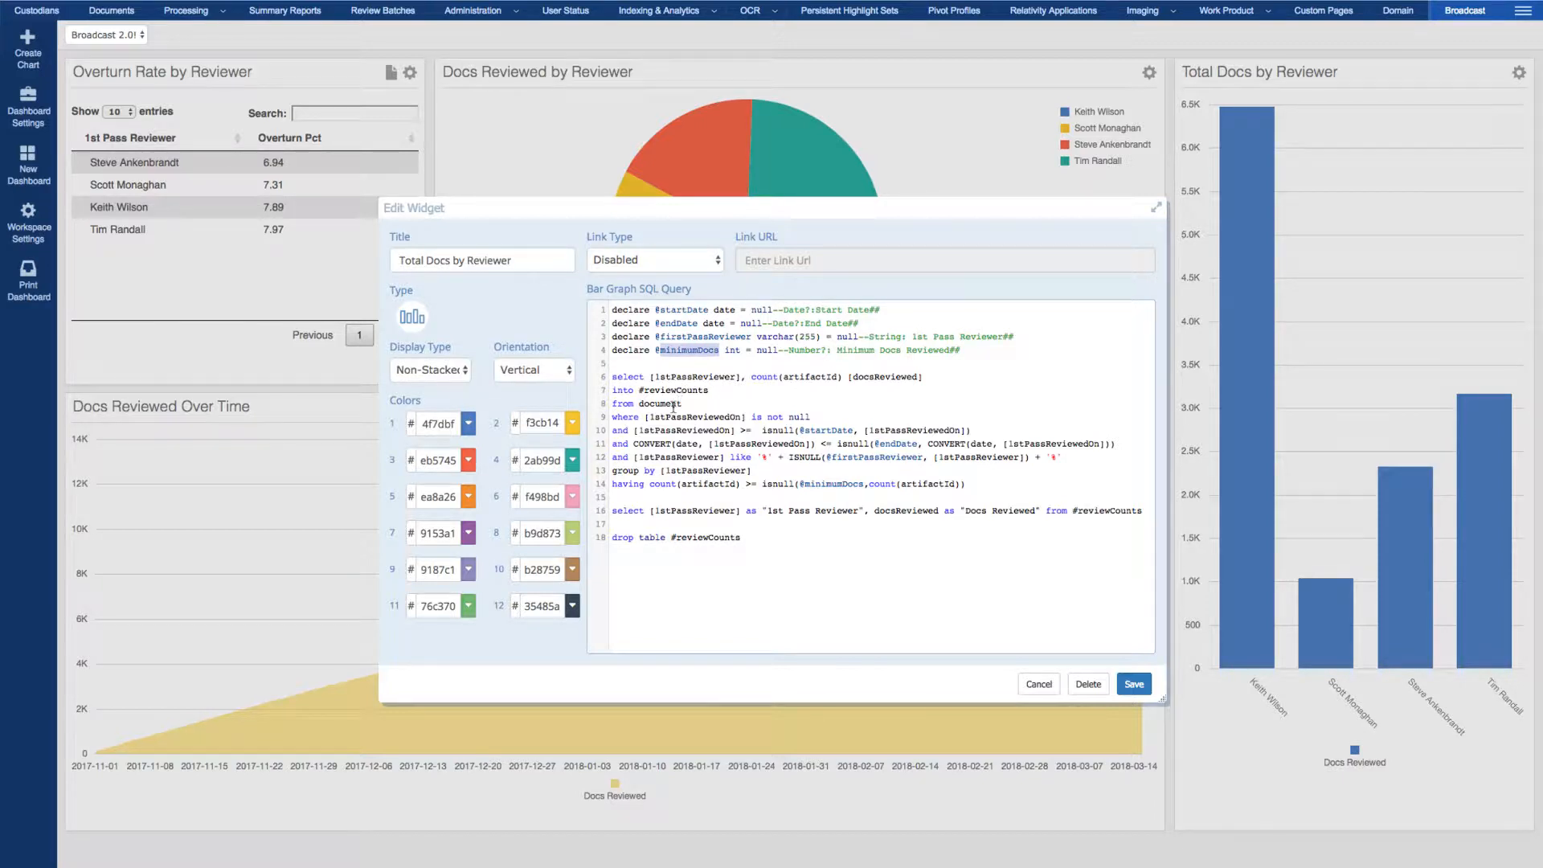
# - Examine how the query's where and having clauses use the date, first-pass reviewer and minimum document variables
pyautogui.moveTo(633, 430); pyautogui.dragTo(1133, 447)
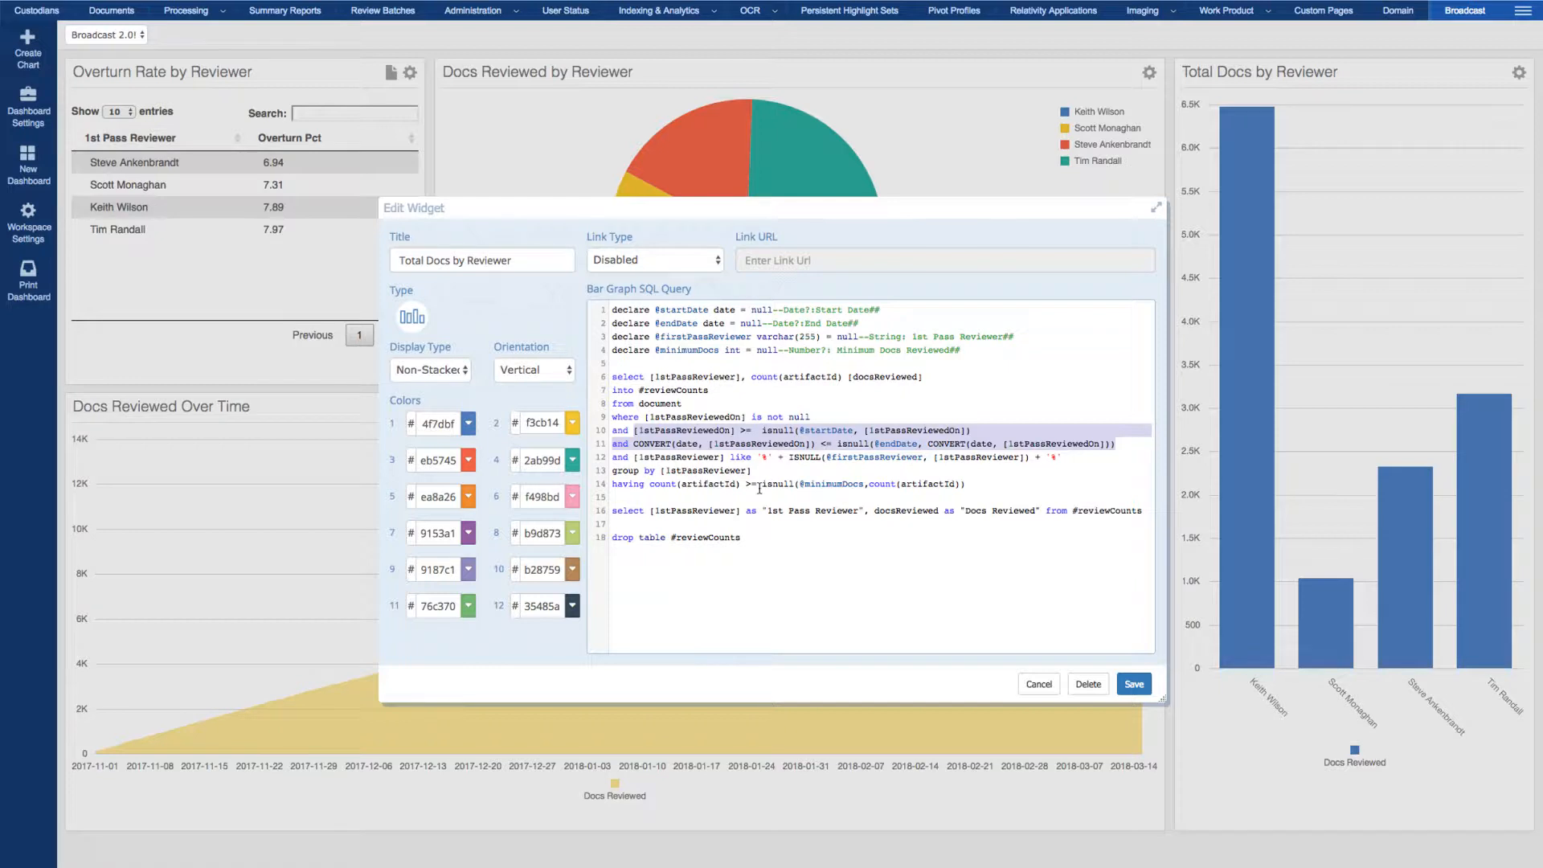
pyautogui.doubleClick(684, 457)
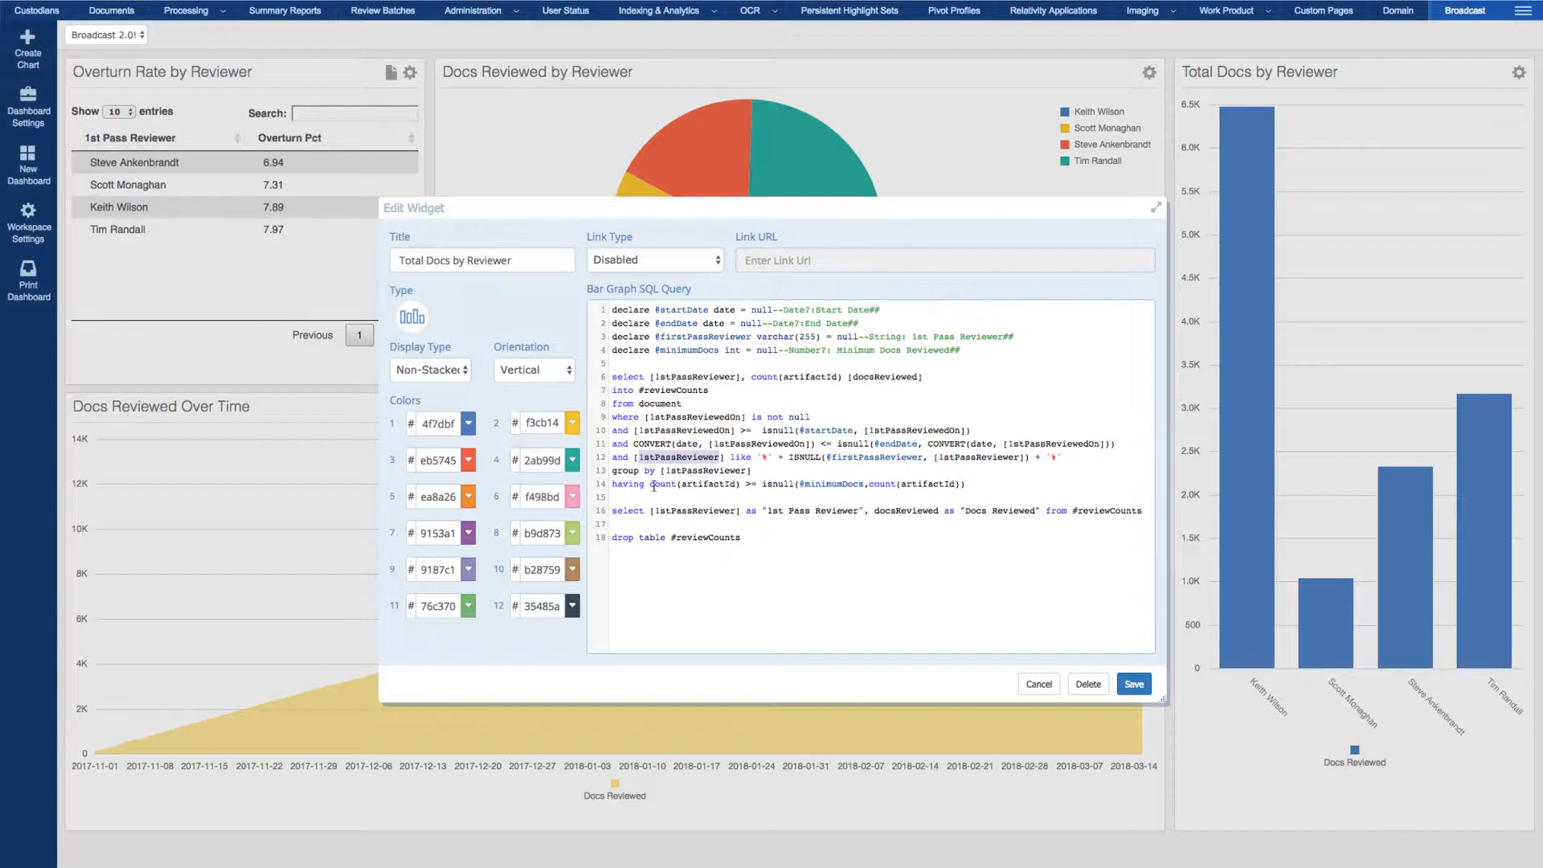
pyautogui.moveTo(966, 483); pyautogui.dragTo(608, 488)
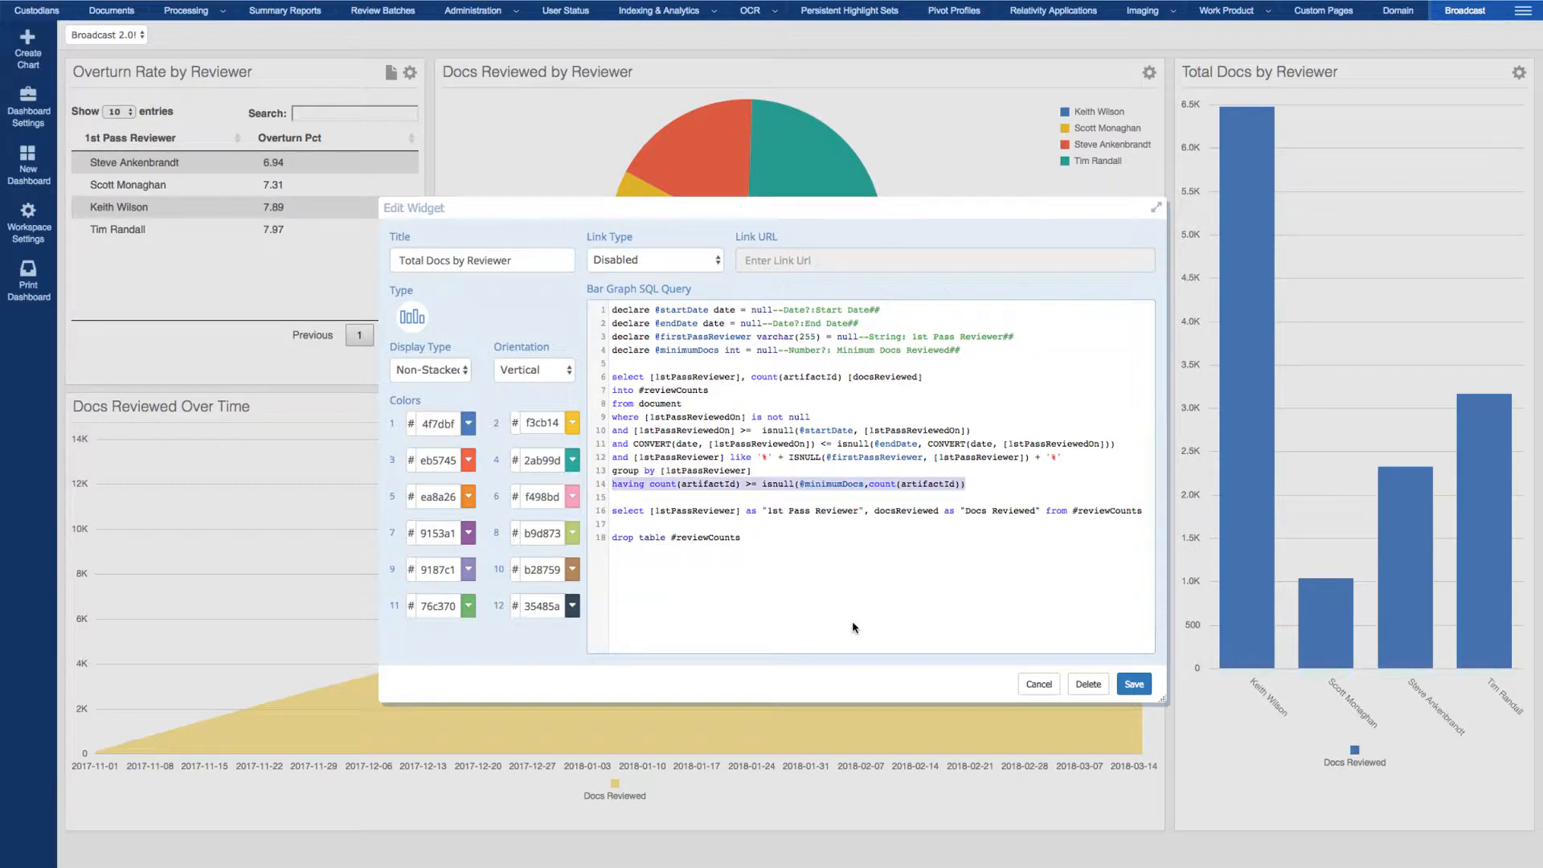
pyautogui.click(705, 497)
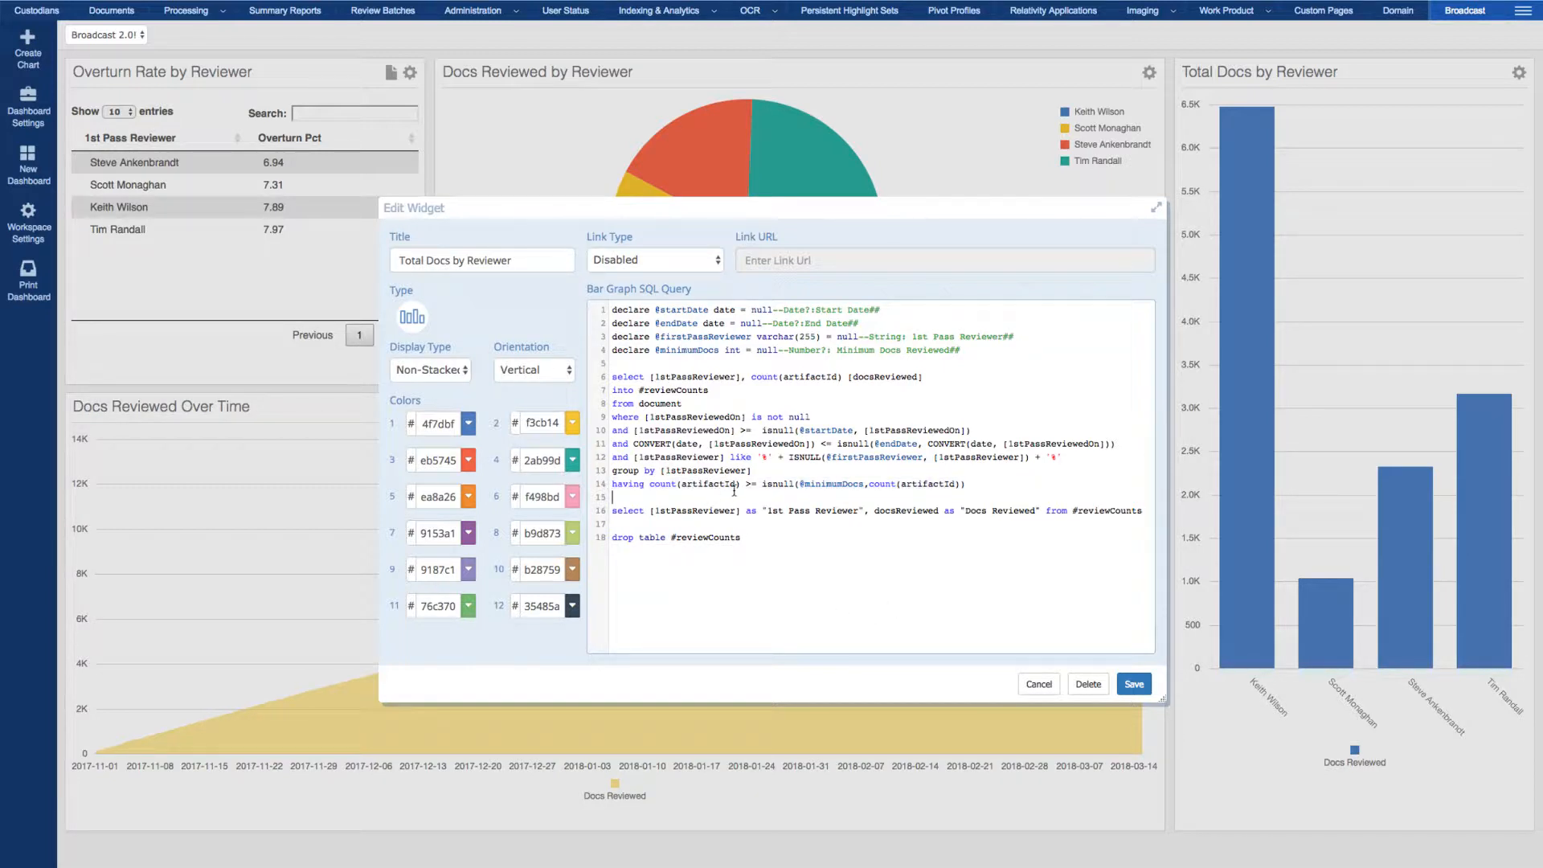
pyautogui.moveTo(740, 483); pyautogui.dragTo(648, 484)
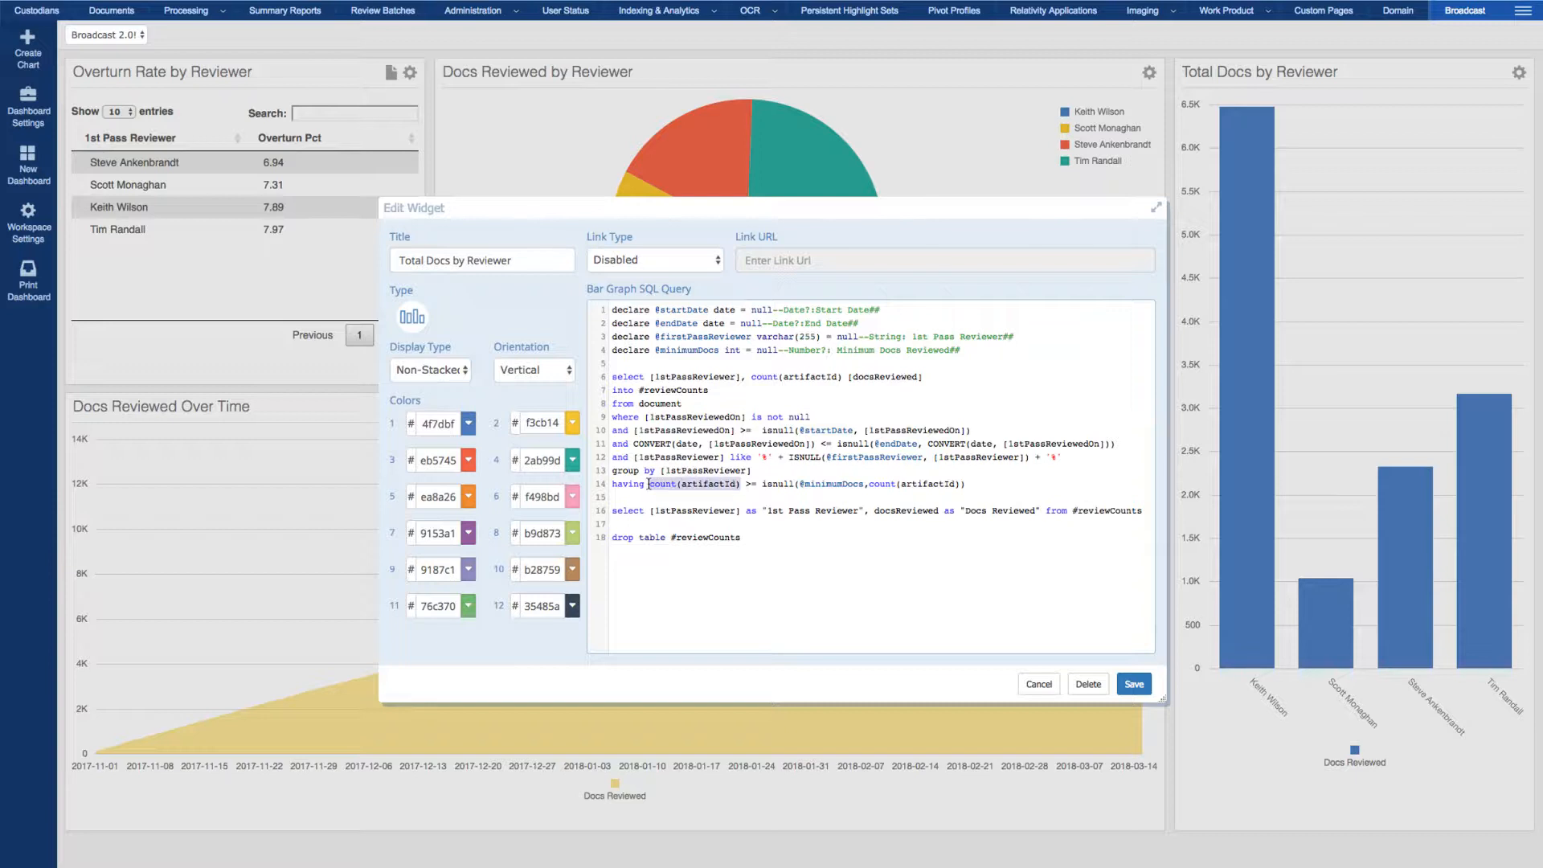
pyautogui.click(795, 498)
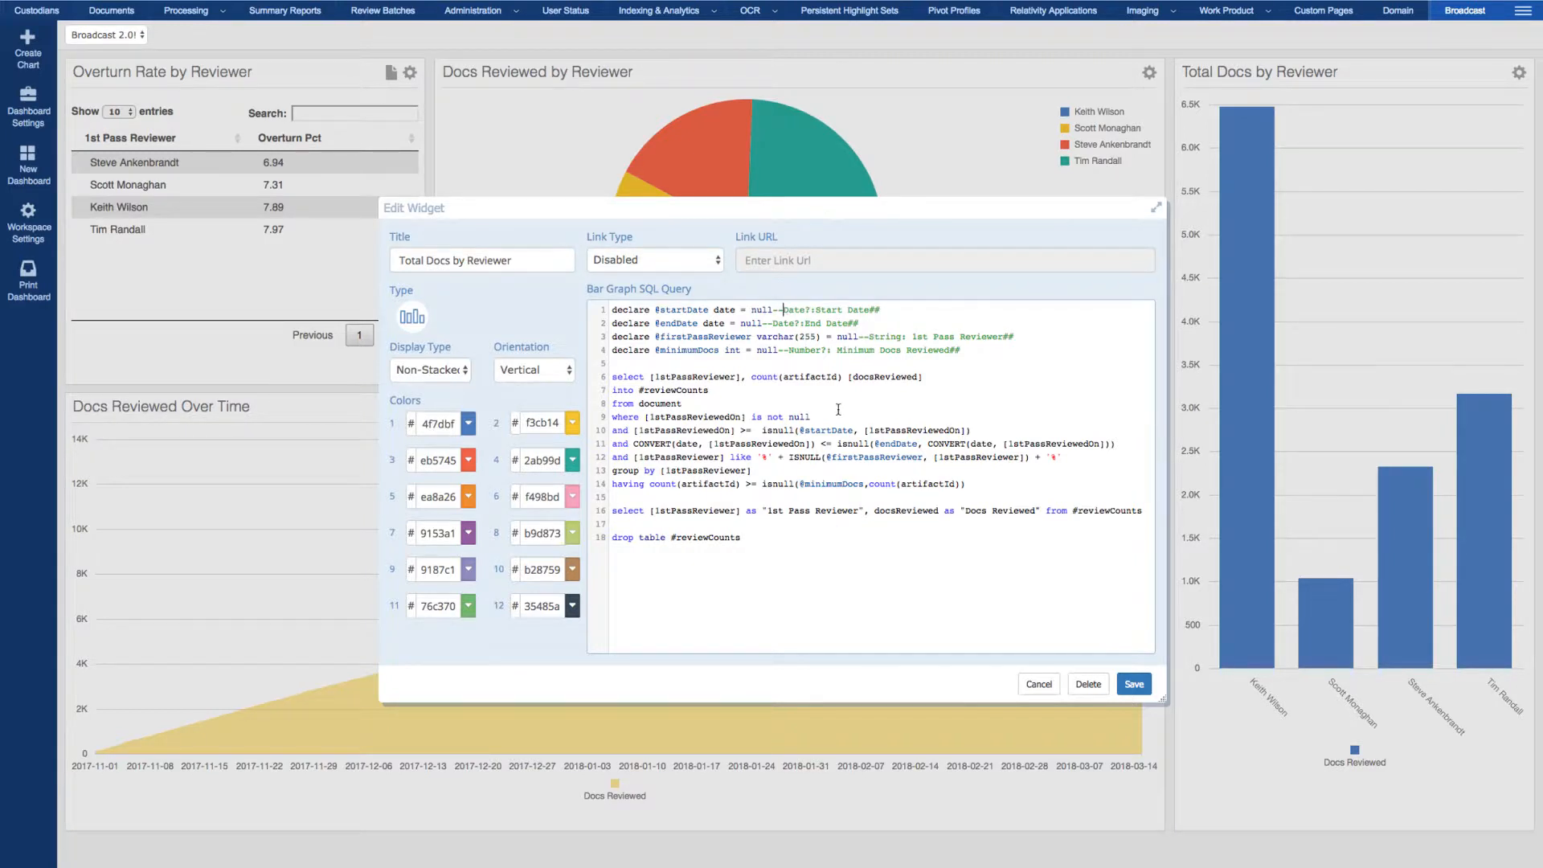
# - Turn the startDate declaration into an active filter by replacing null-- with ##, giving ##Date?:Start Date##
pyautogui.press('BackSpace')
pyautogui.press('BackSpace')
pyautogui.press('BackSpace')
pyautogui.press('BackSpace')
pyautogui.press('BackSpace')
pyautogui.press('BackSpace')
pyautogui.write('##')
# - Examine the parts of the start date filter token: the ## delimiters, the data type, the question mark and the label
pyautogui.hotkey('shift', 'Left')
pyautogui.hotkey('shift', 'Left')
pyautogui.press('Right')
pyautogui.hotkey('shift', 'Right')
pyautogui.hotkey('shift', 'Right')
pyautogui.hotkey('shift', 'Right')
pyautogui.hotkey('shift', 'Right')
pyautogui.press('Right')
pyautogui.press('Right')
pyautogui.press('Left')
pyautogui.click(787, 310)
pyautogui.moveTo(793, 309); pyautogui.dragTo(847, 309)
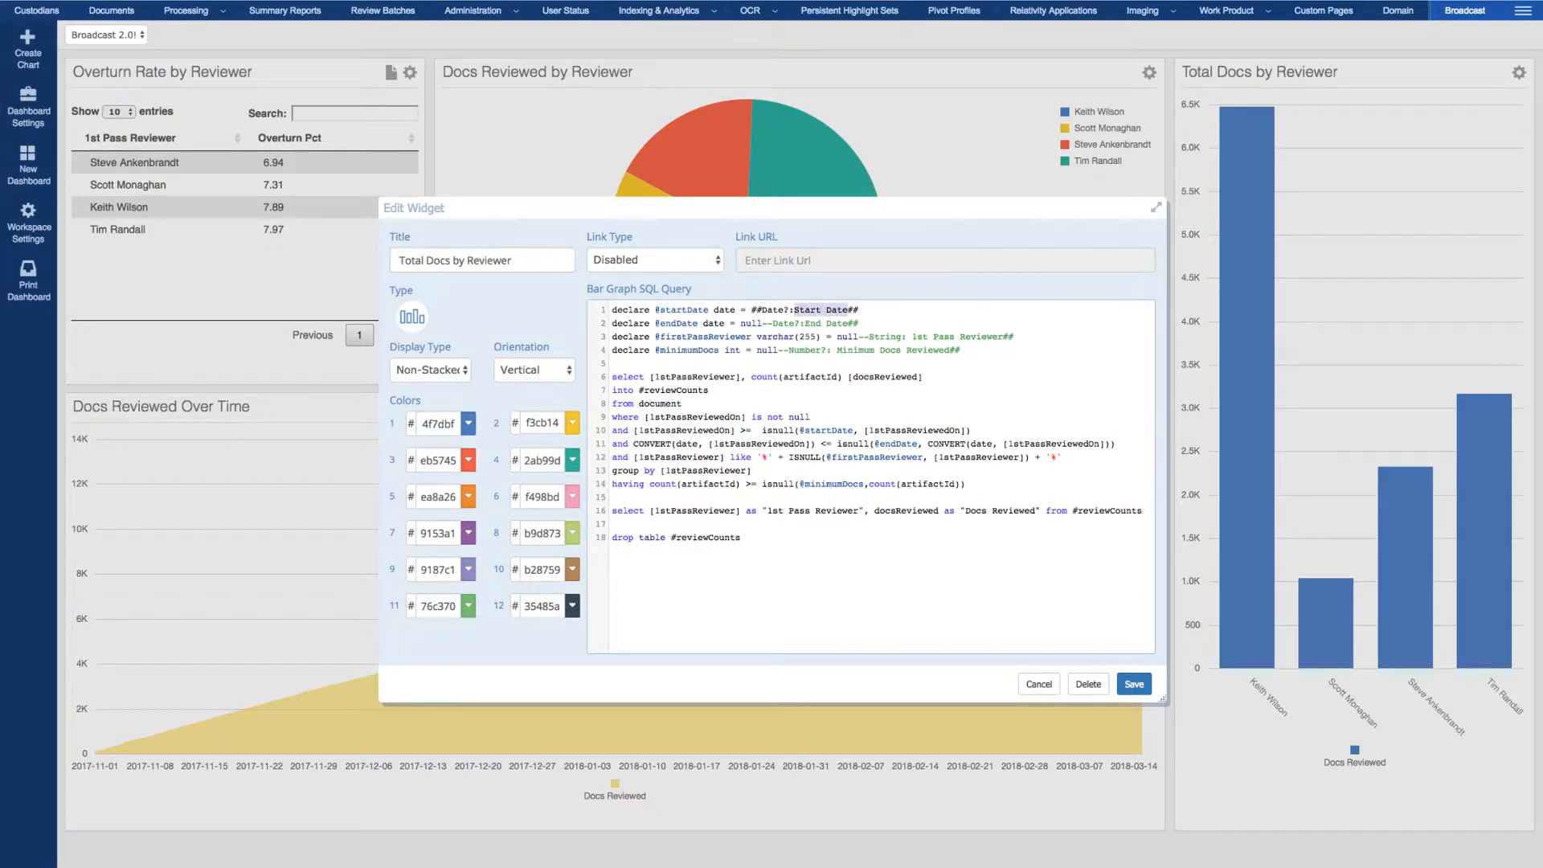
# - Copy the ## delimiter and use it to replace null-- in the endDate declaration, giving ##Date?:End Date##
pyautogui.moveTo(848, 310); pyautogui.dragTo(858, 310)
pyautogui.hotkey('ctrl', 'c')
pyautogui.click(856, 309)
pyautogui.moveTo(769, 323); pyautogui.dragTo(739, 323)
pyautogui.hotkey('ctrl', 'v')
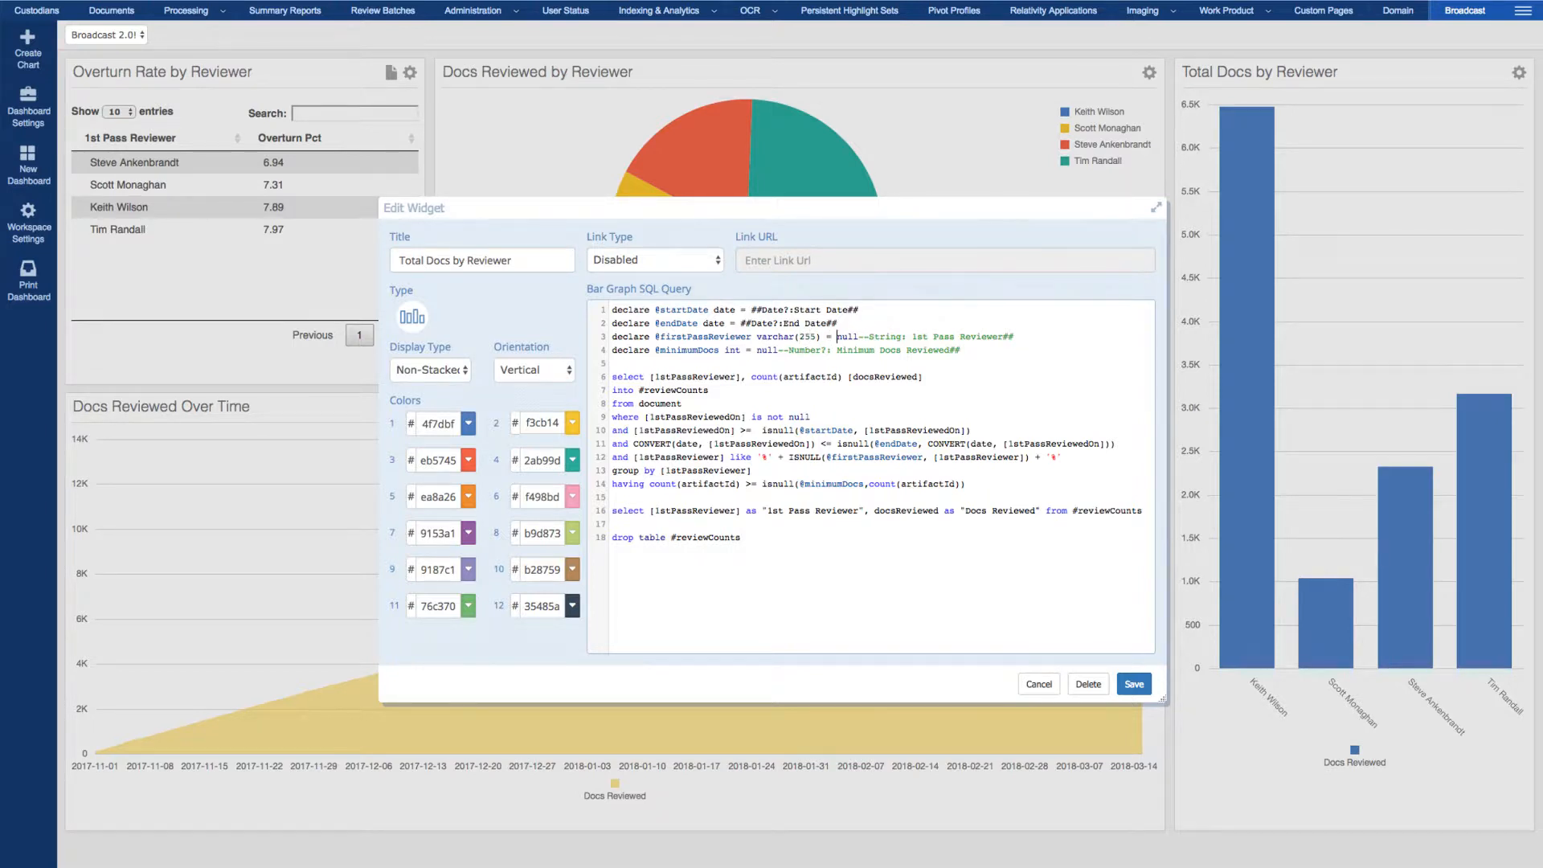
# - Set firstPassReviewer to ##String: 1st Pass Reviewer## and minimumDocs to ##Number?: Minimum Docs Reviewed##, then save the bar chart
pyautogui.moveTo(836, 337); pyautogui.dragTo(870, 337)
pyautogui.hotkey('ctrl', 'v')
pyautogui.moveTo(757, 351); pyautogui.dragTo(789, 350)
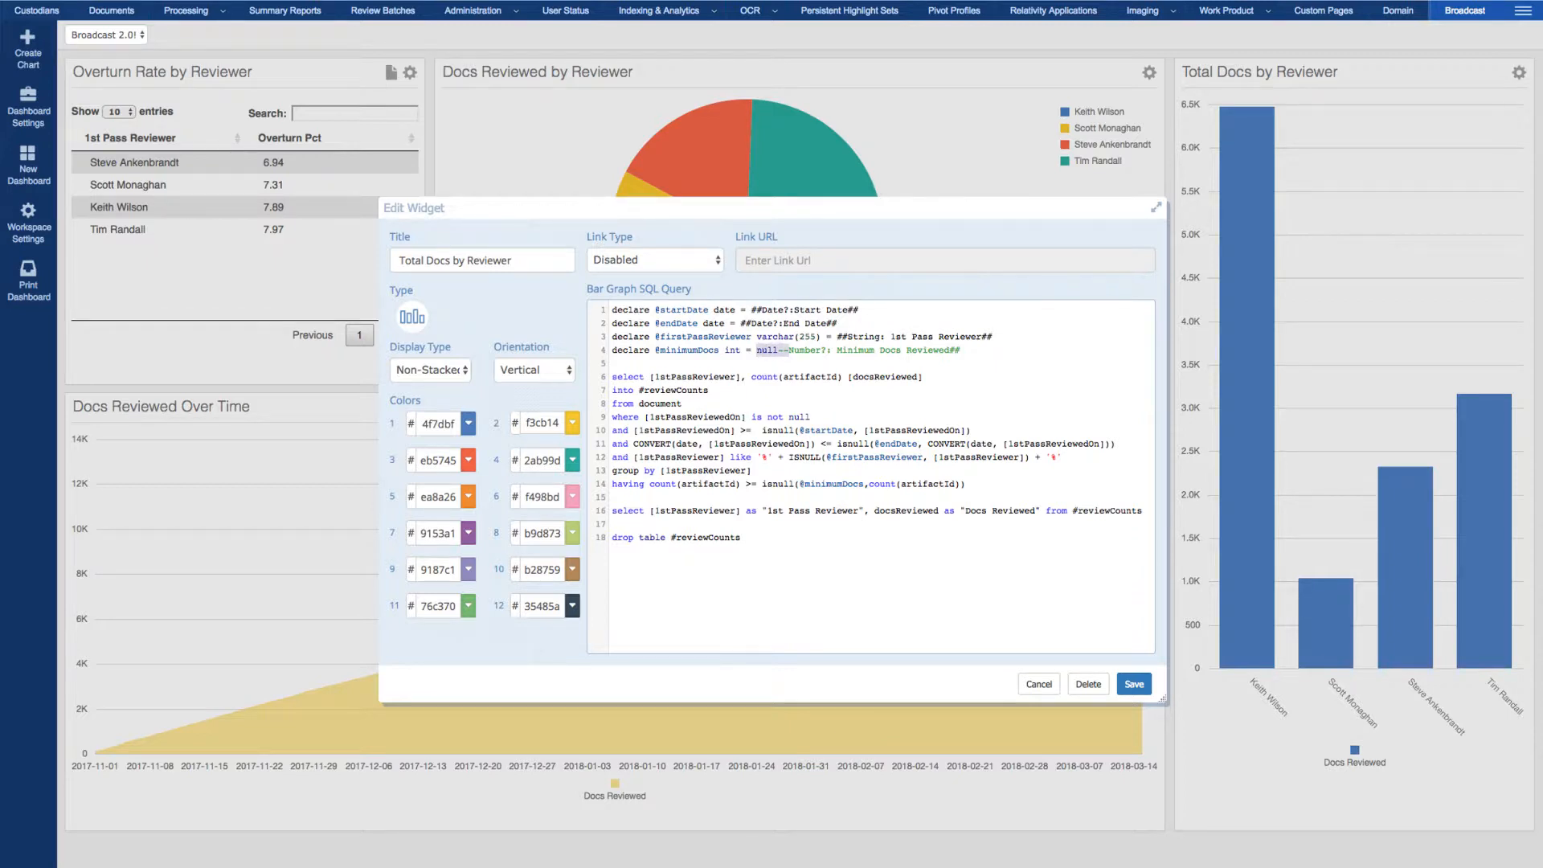
pyautogui.write('##')
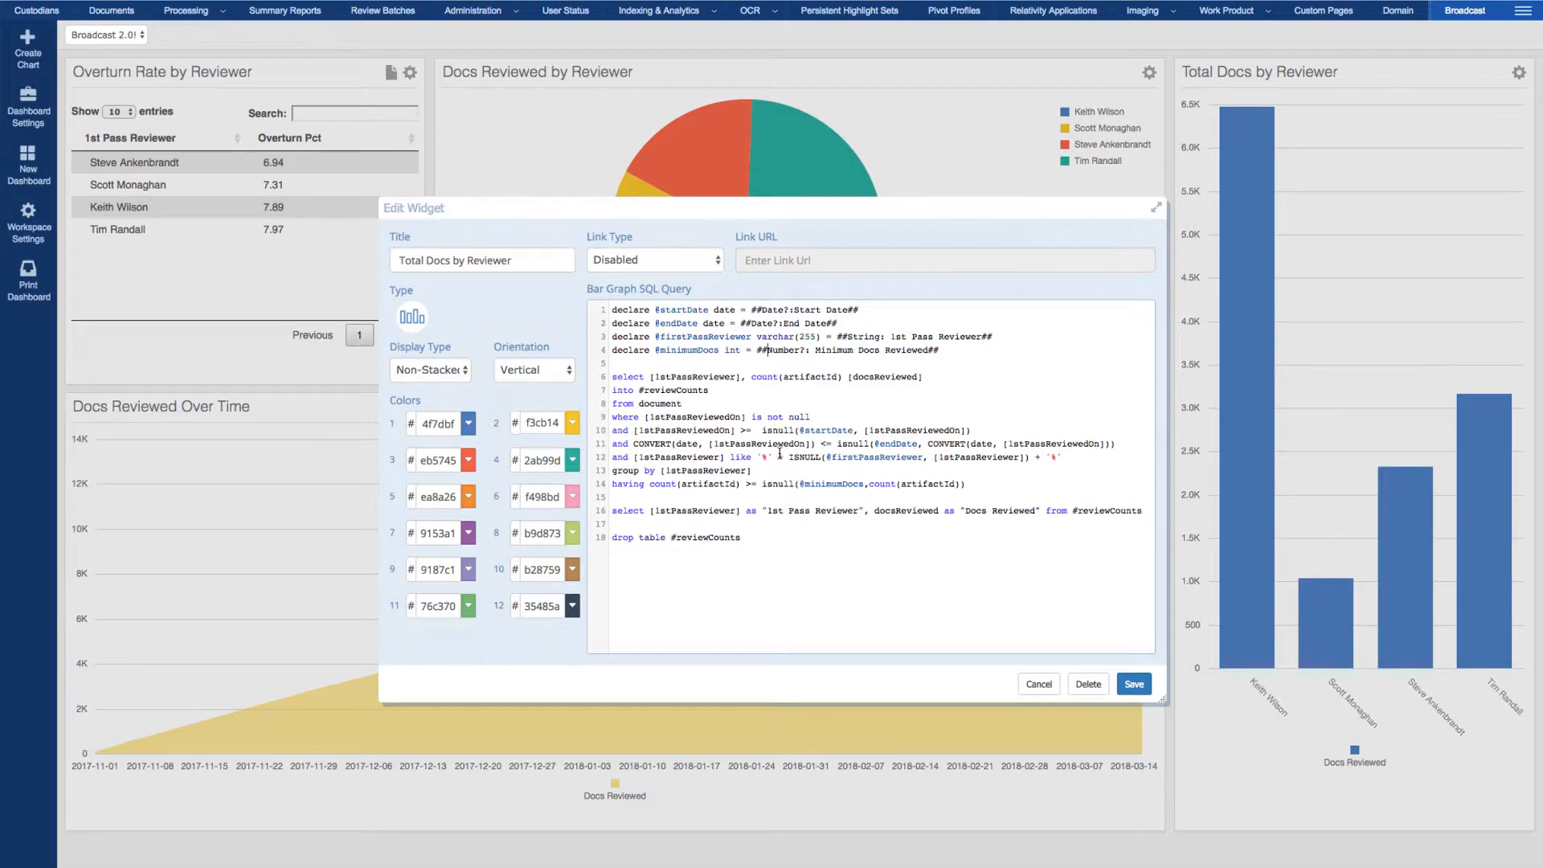
pyautogui.click(1132, 685)
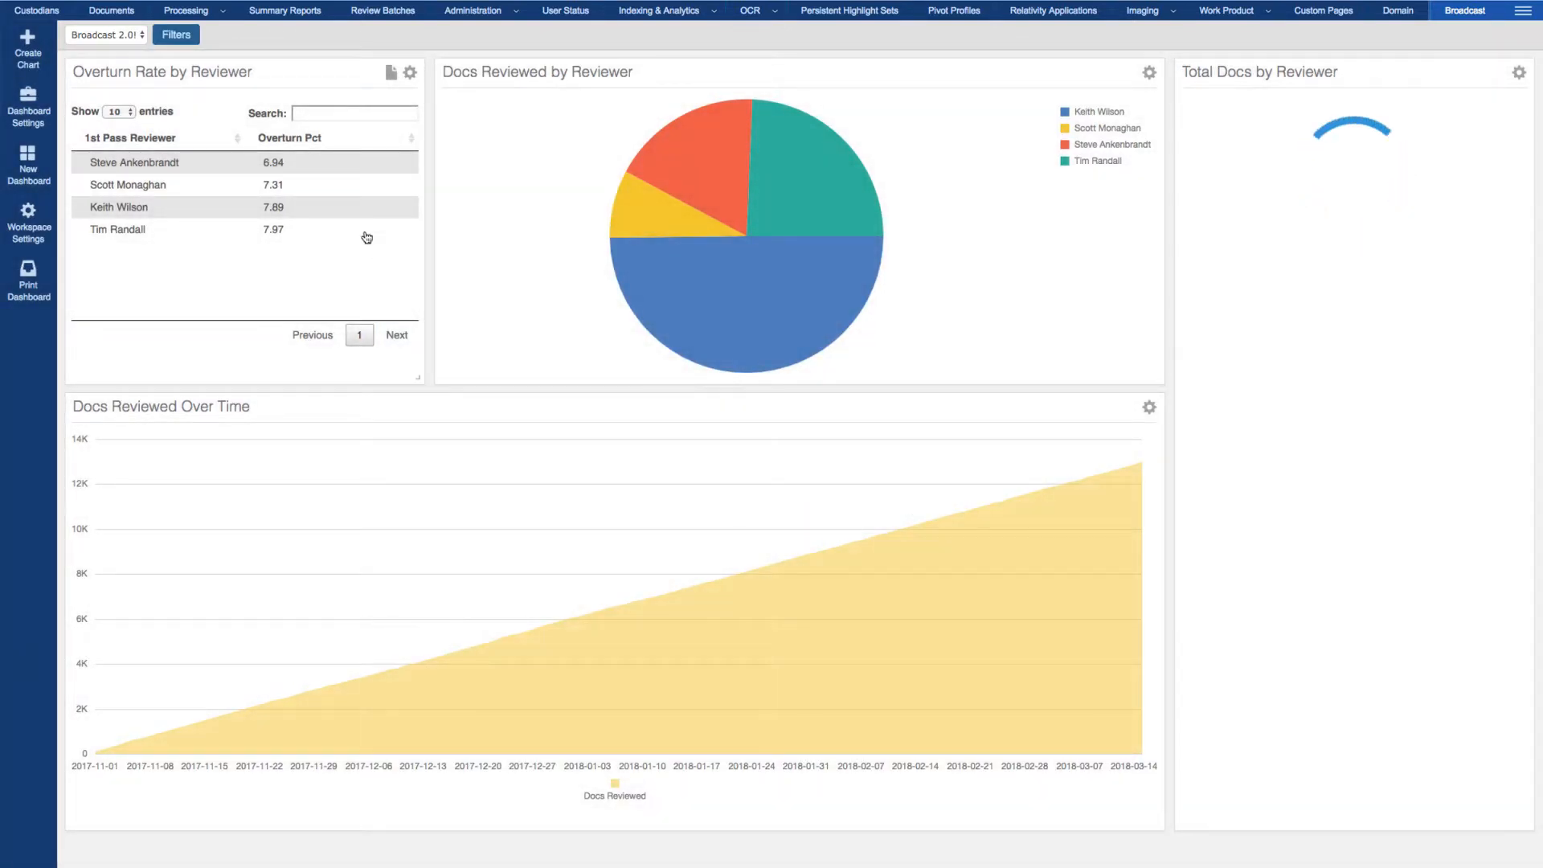
# - Show the dashboard filters, apply a 1st Pass Reviewer filter with a reviewer's first name, and review the Total Docs by Reviewer chart
pyautogui.click(188, 40)
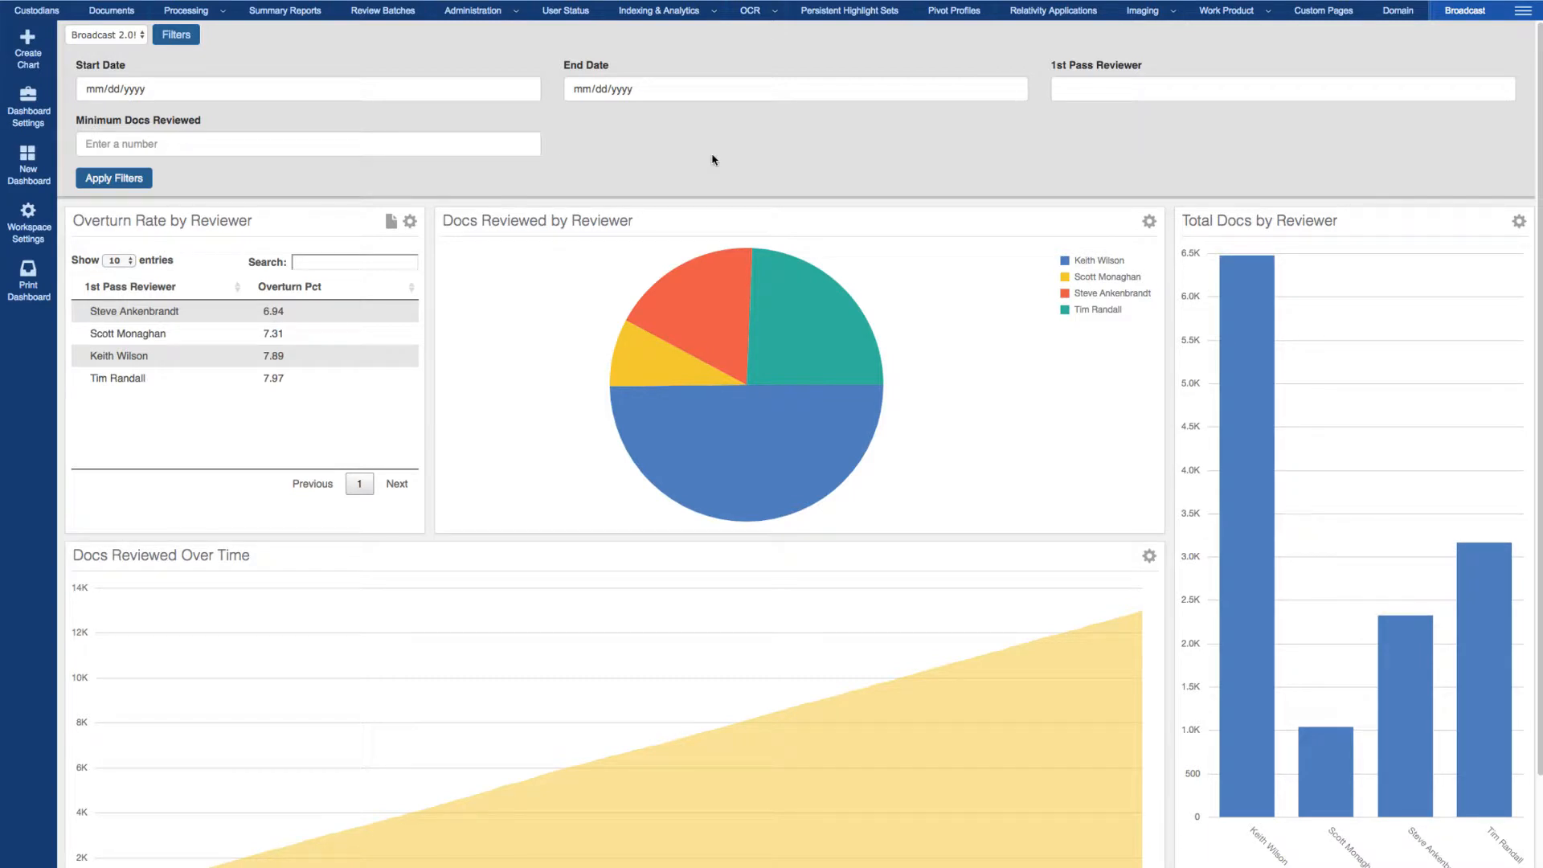
pyautogui.click(1118, 94)
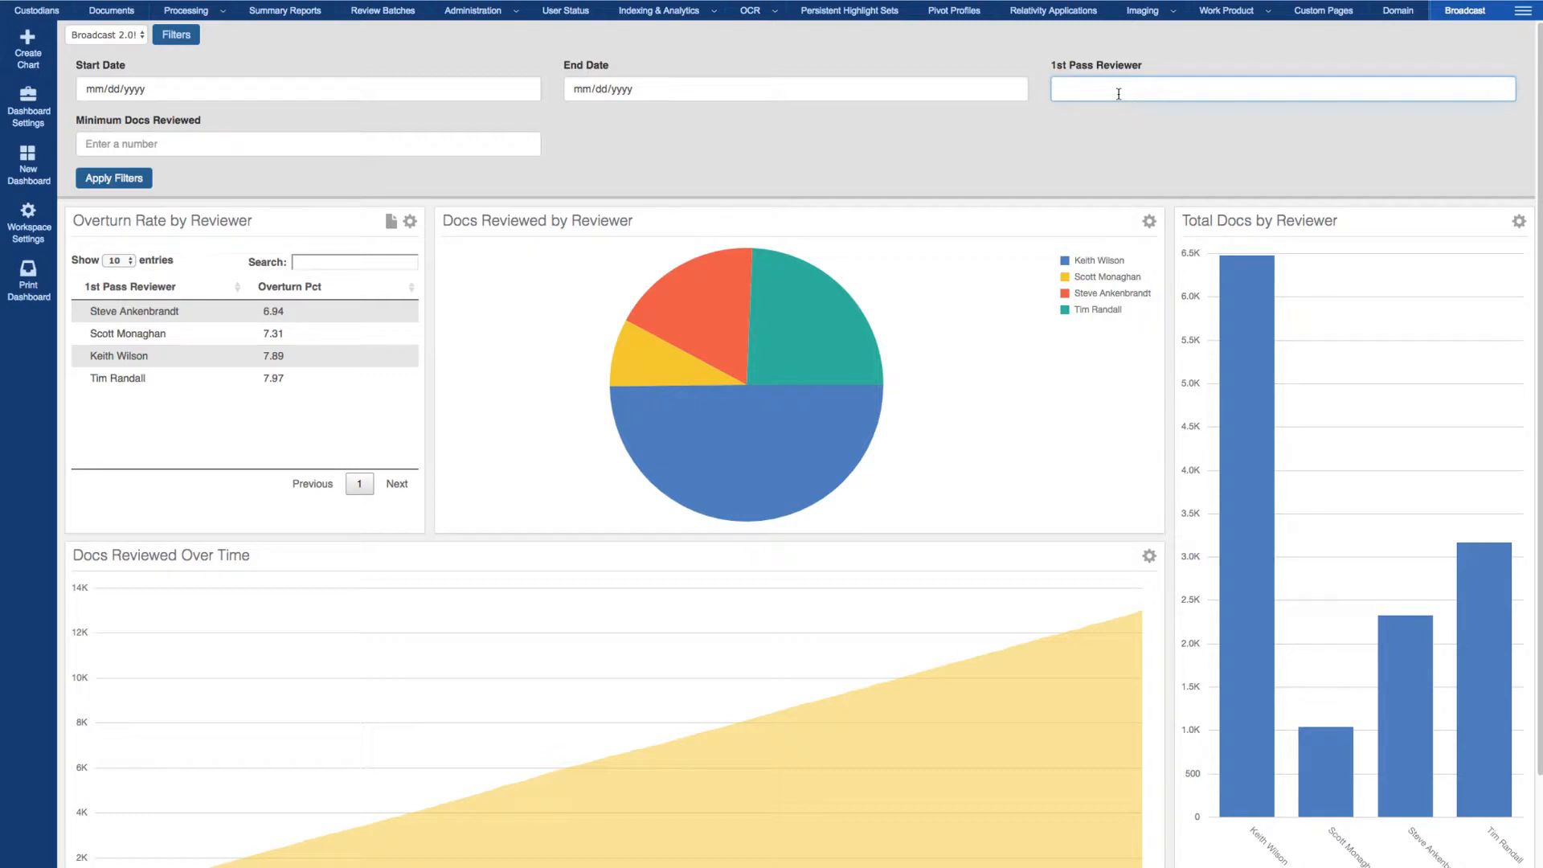
pyautogui.write('Scott')
pyautogui.click(105, 178)
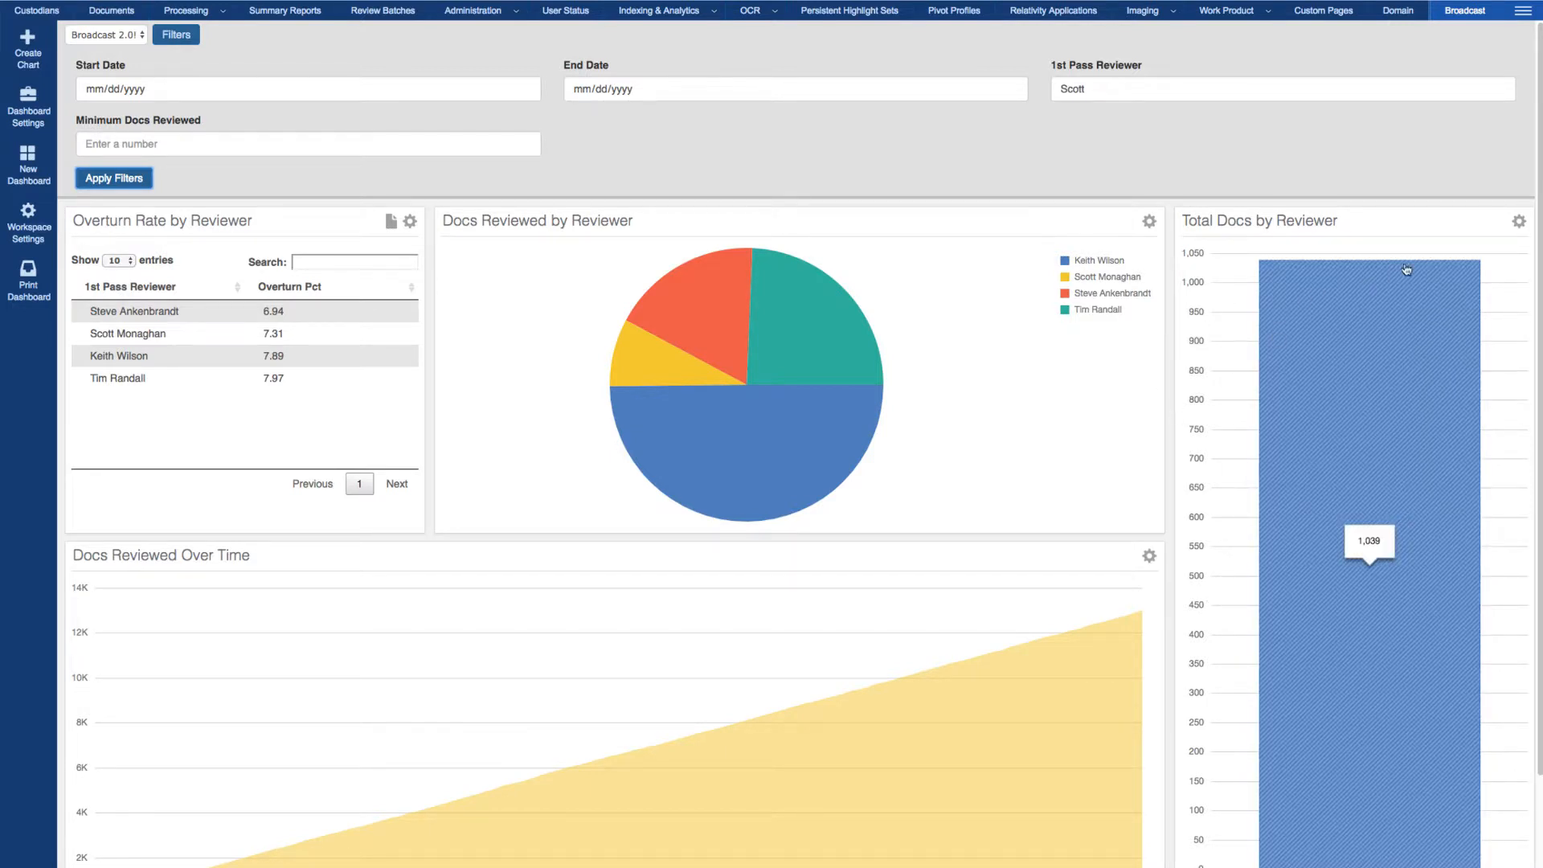
pyautogui.scroll(-3, 772, 482)
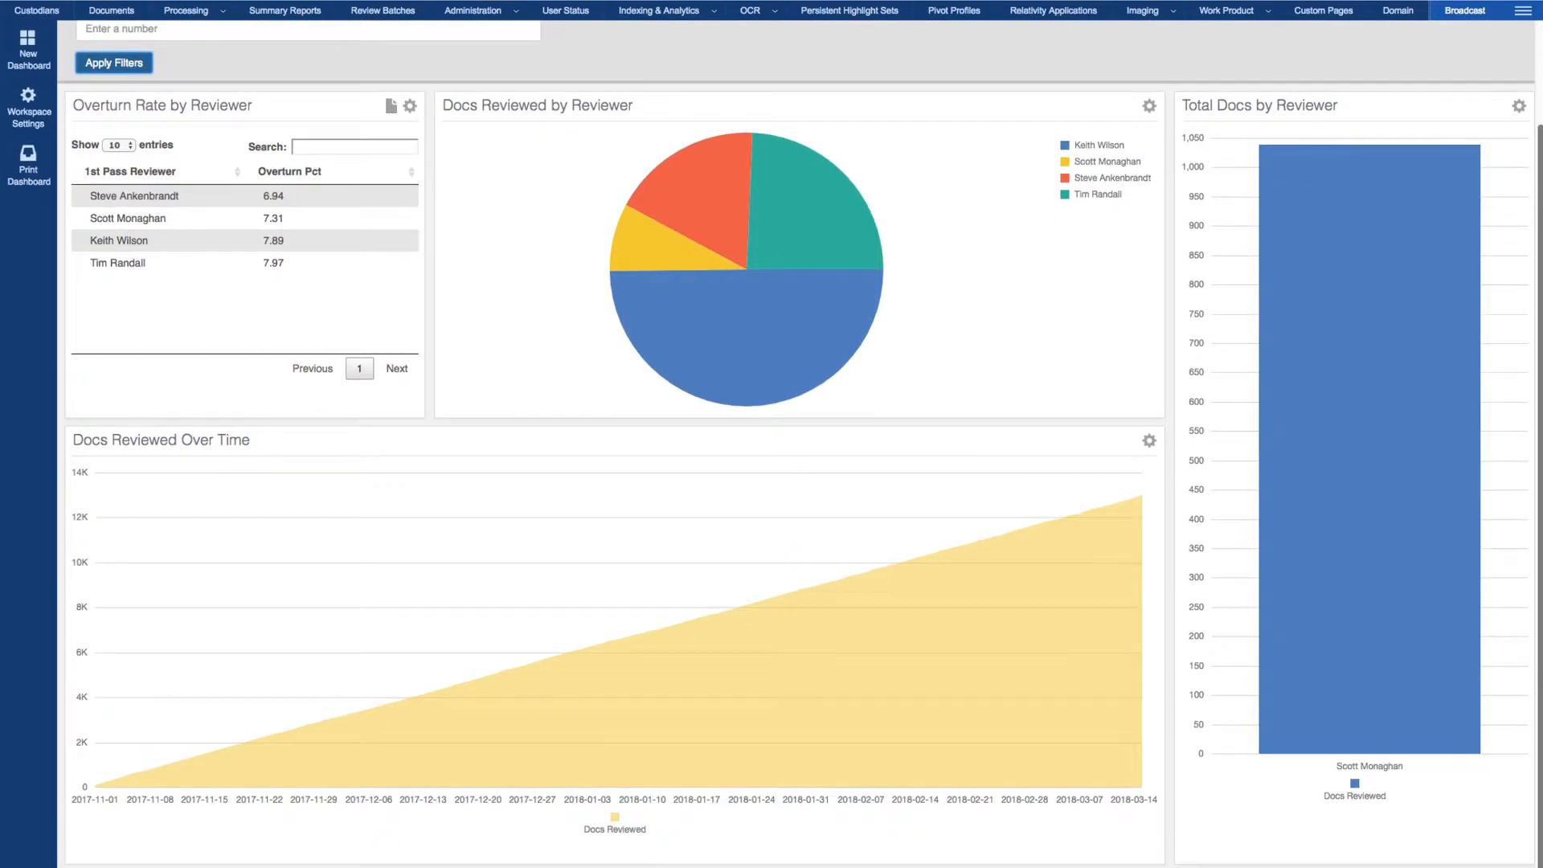
pyautogui.scroll(3, 1071, 141)
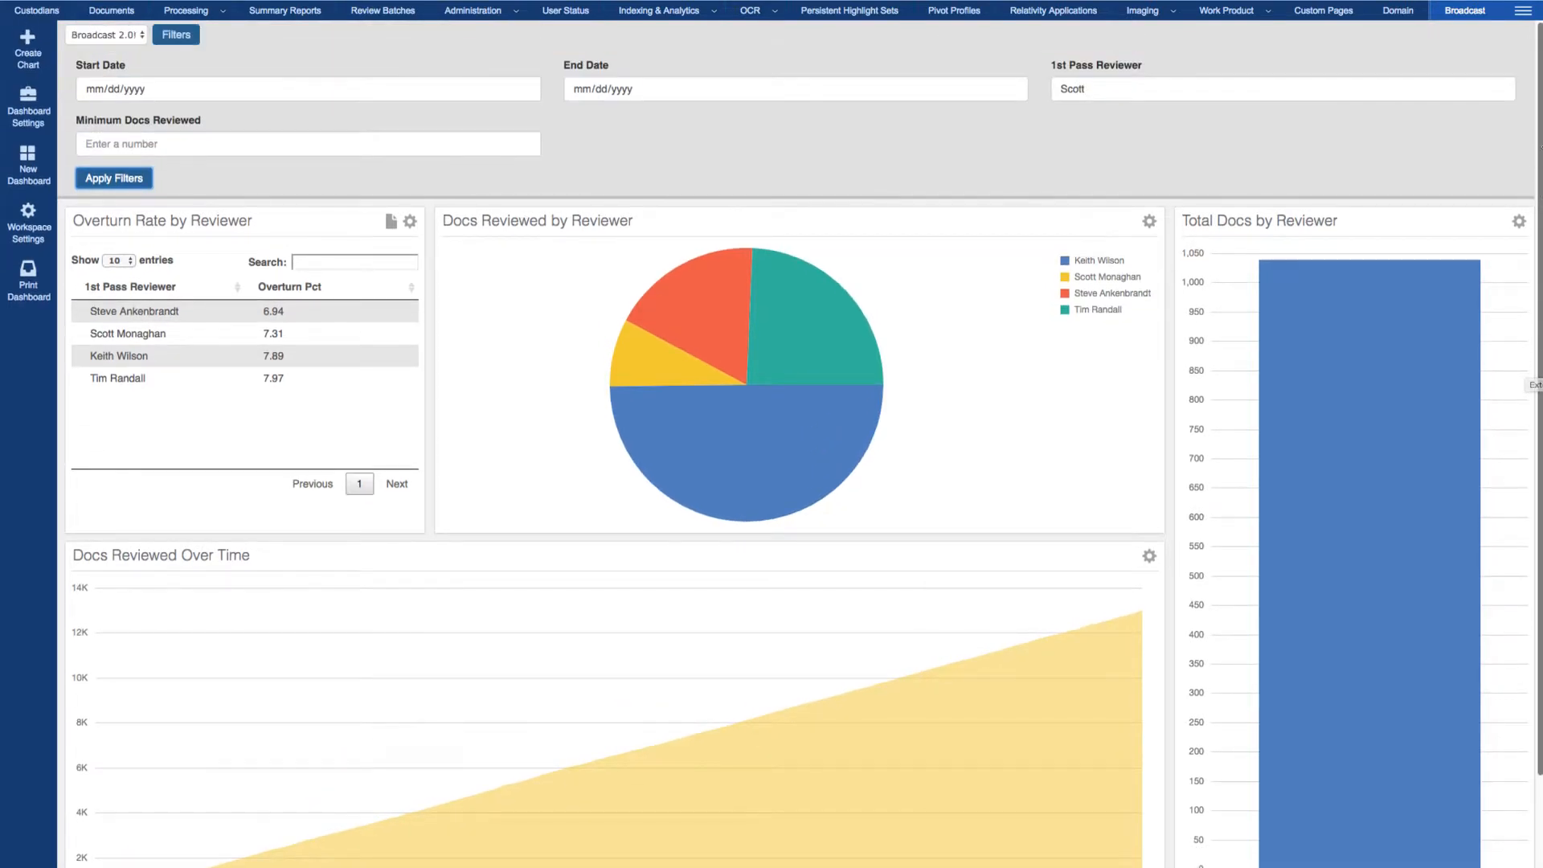
# - Clear the 1st Pass Reviewer filter and reapply the filters
pyautogui.doubleClick(1103, 87)
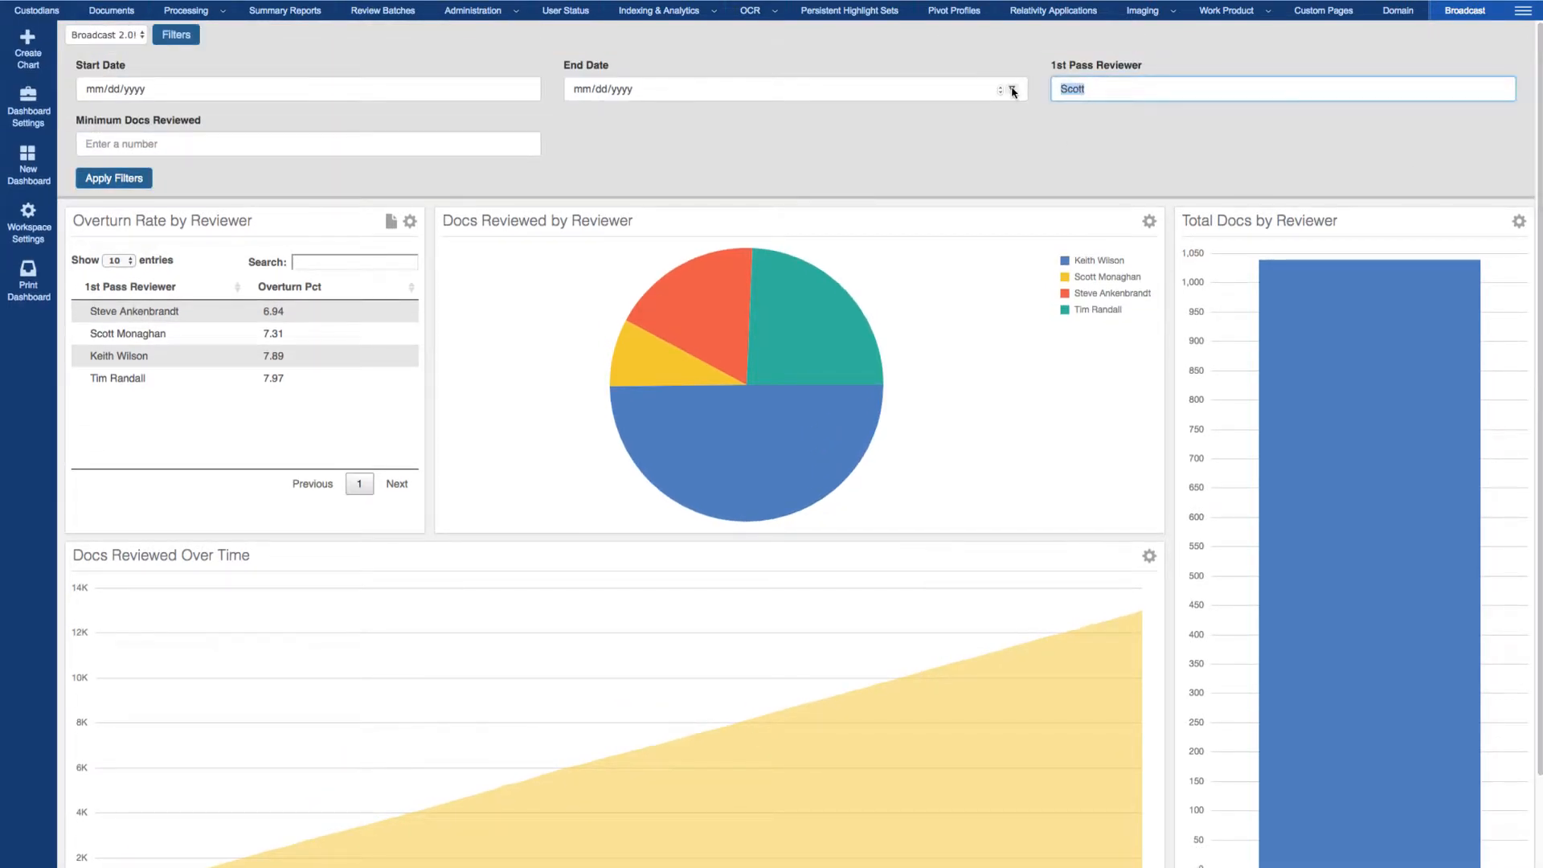
pyautogui.press('BackSpace')
pyautogui.click(959, 156)
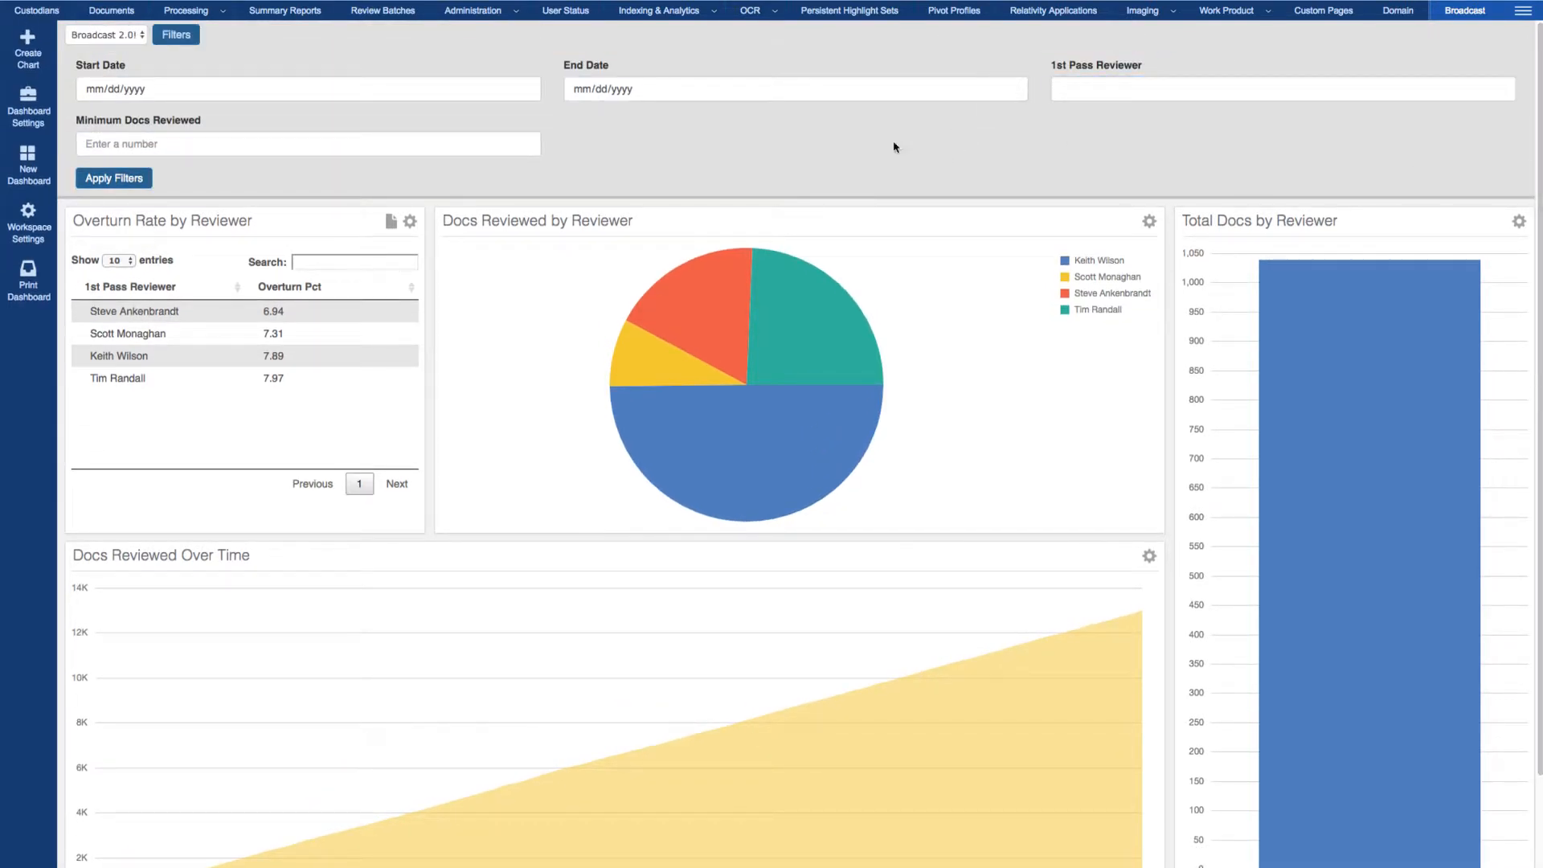
pyautogui.click(136, 176)
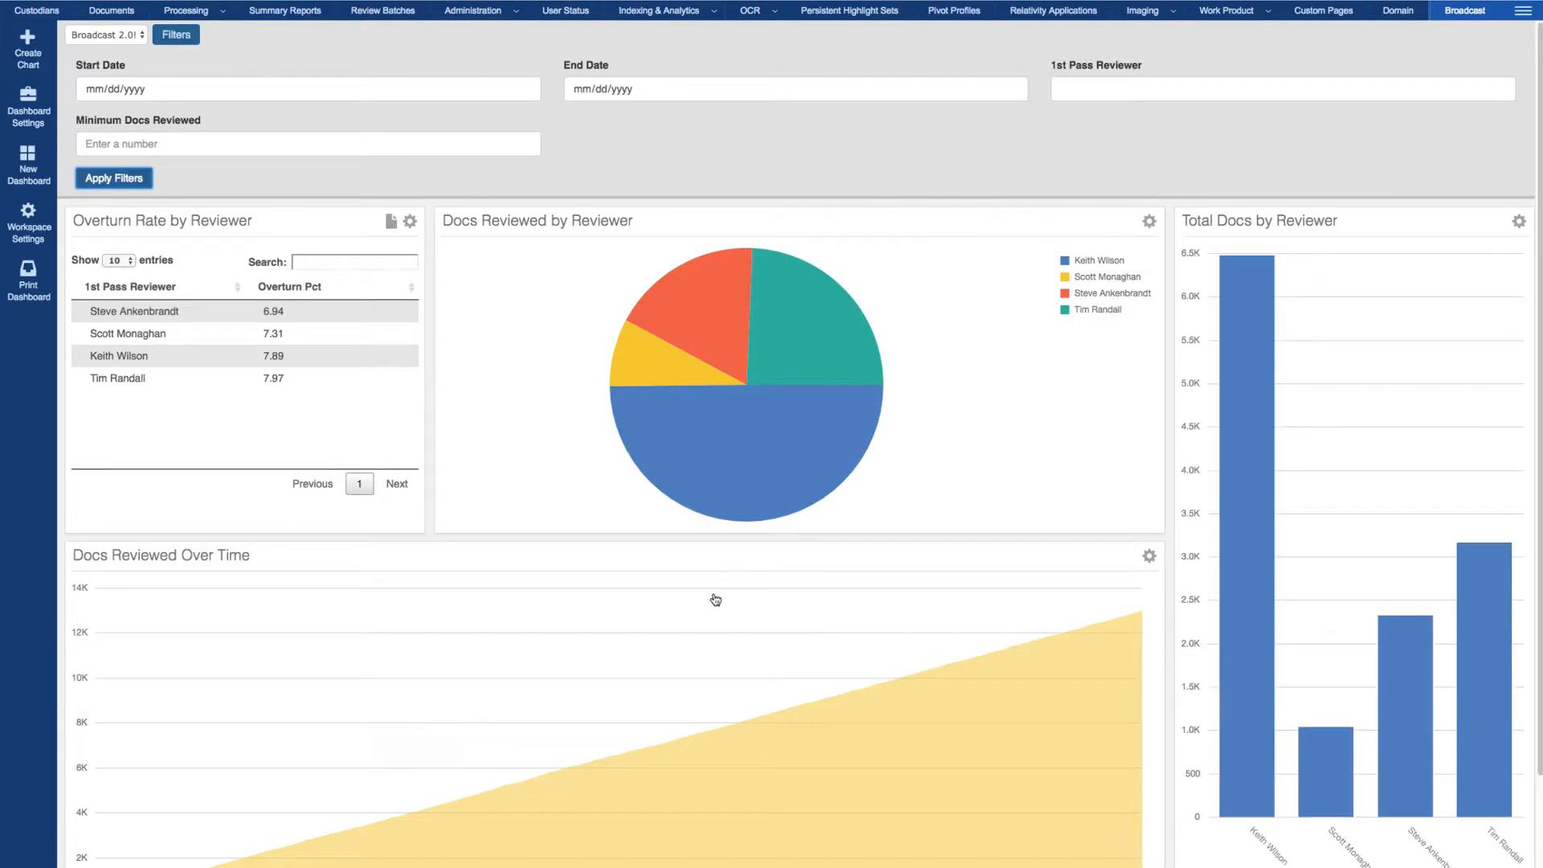
# - In the Docs Reviewed by Reviewer pie chart's query, set startDate to ##Date?:Start Date## and endDate to ##Date?:End Date##
pyautogui.click(1149, 223)
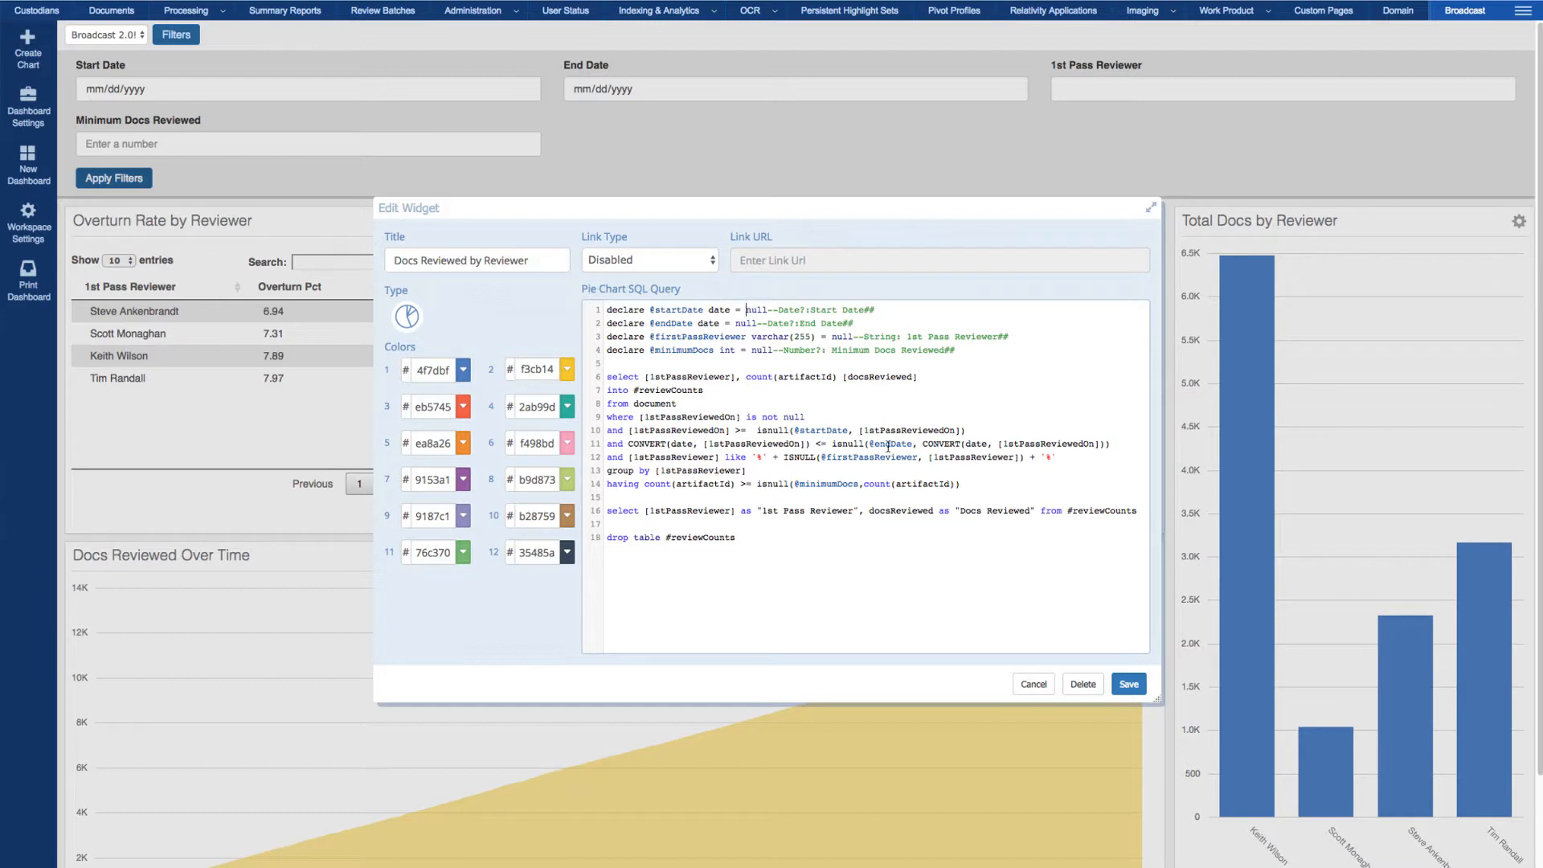
pyautogui.hotkey('shift', 'Right')
pyautogui.hotkey('shift', 'Right')
pyautogui.hotkey('shift', 'Right')
pyautogui.hotkey('shift', 'Right')
pyautogui.hotkey('shift', 'Right')
pyautogui.hotkey('shift', 'Right')
pyautogui.write('##')
pyautogui.hotkey('shift', 'Right')
pyautogui.hotkey('shift', 'Right')
pyautogui.hotkey('shift', 'Right')
pyautogui.hotkey('shift', 'Right')
pyautogui.hotkey('shift', 'Right')
pyautogui.hotkey('shift', 'Right')
pyautogui.write('##')
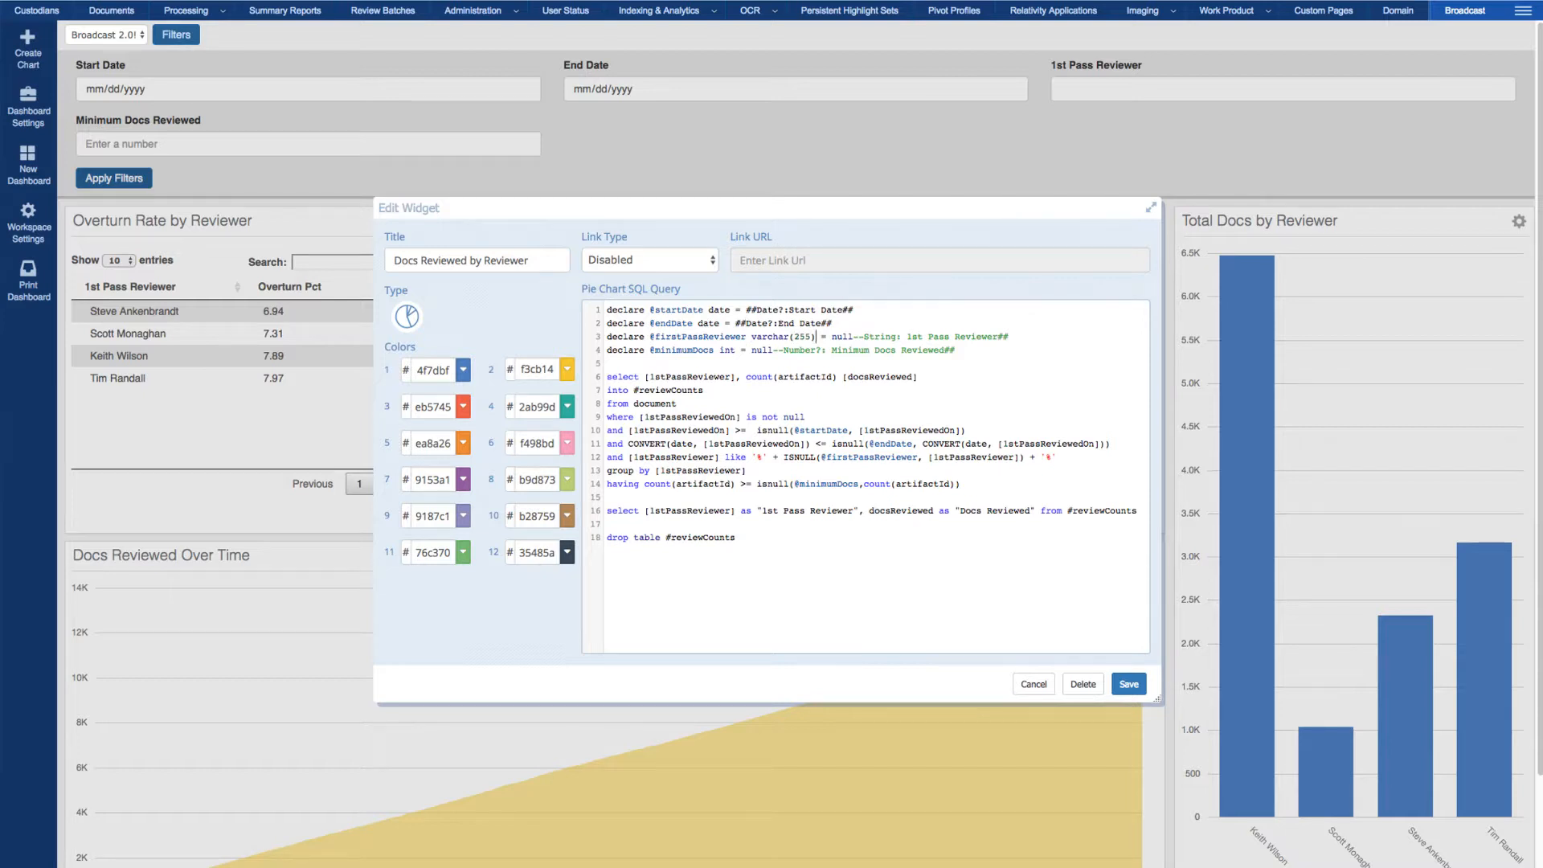
# - Set the pie chart's firstPassReviewer to ##String: 1st Pass Reviewer## and minimumDocs to ##Number?: Minimum Docs Reviewed##, then save it
pyautogui.press('Right')
pyautogui.press('Right')
pyautogui.press('Right')
pyautogui.hotkey('shift', 'Right')
pyautogui.hotkey('shift', 'Right')
pyautogui.hotkey('shift', 'Right')
pyautogui.hotkey('shift', 'Right')
pyautogui.hotkey('shift', 'Right')
pyautogui.hotkey('shift', 'Right')
pyautogui.write('##')
pyautogui.press('Down')
pyautogui.moveTo(753, 350); pyautogui.dragTo(783, 351)
pyautogui.write('##')
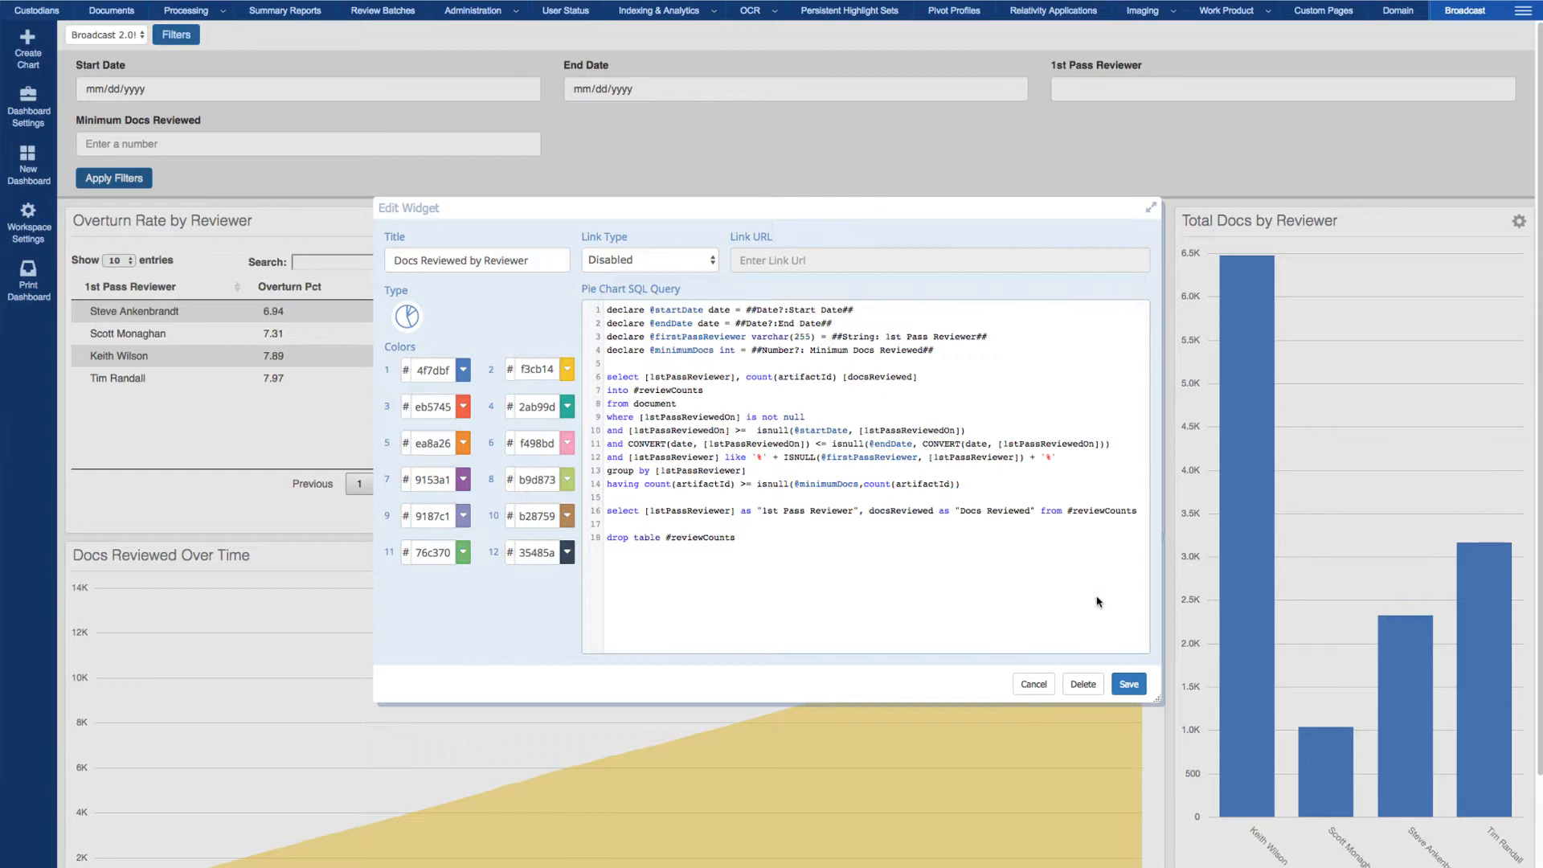
pyautogui.click(1132, 689)
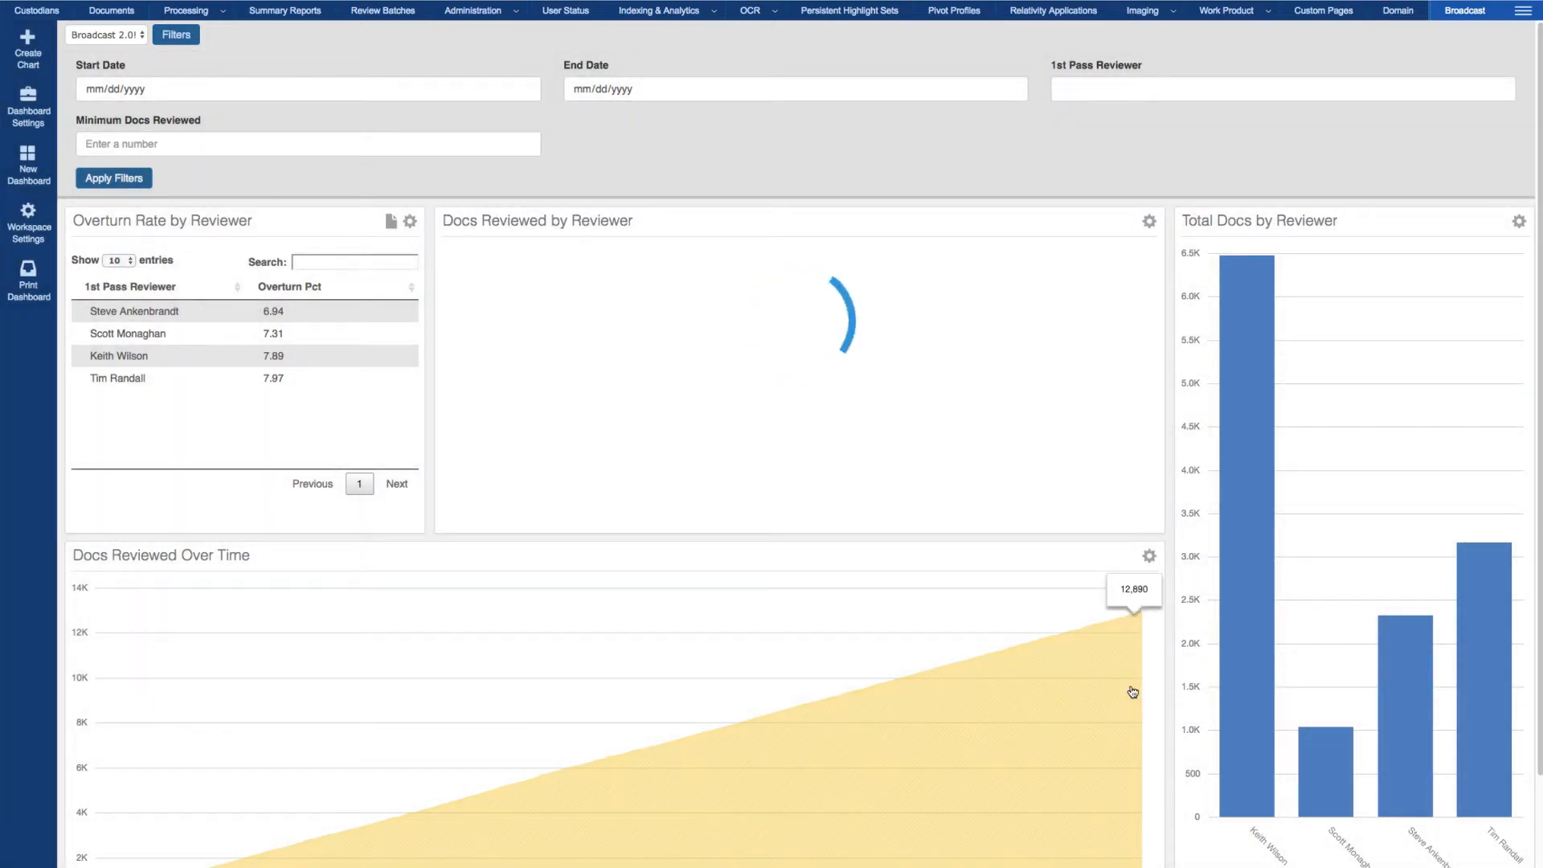
# - In the Docs Reviewed Over Time area chart's query, set startDate to ##Date?:Start Date## and endDate to ##Date?:End Date##
pyautogui.click(1149, 557)
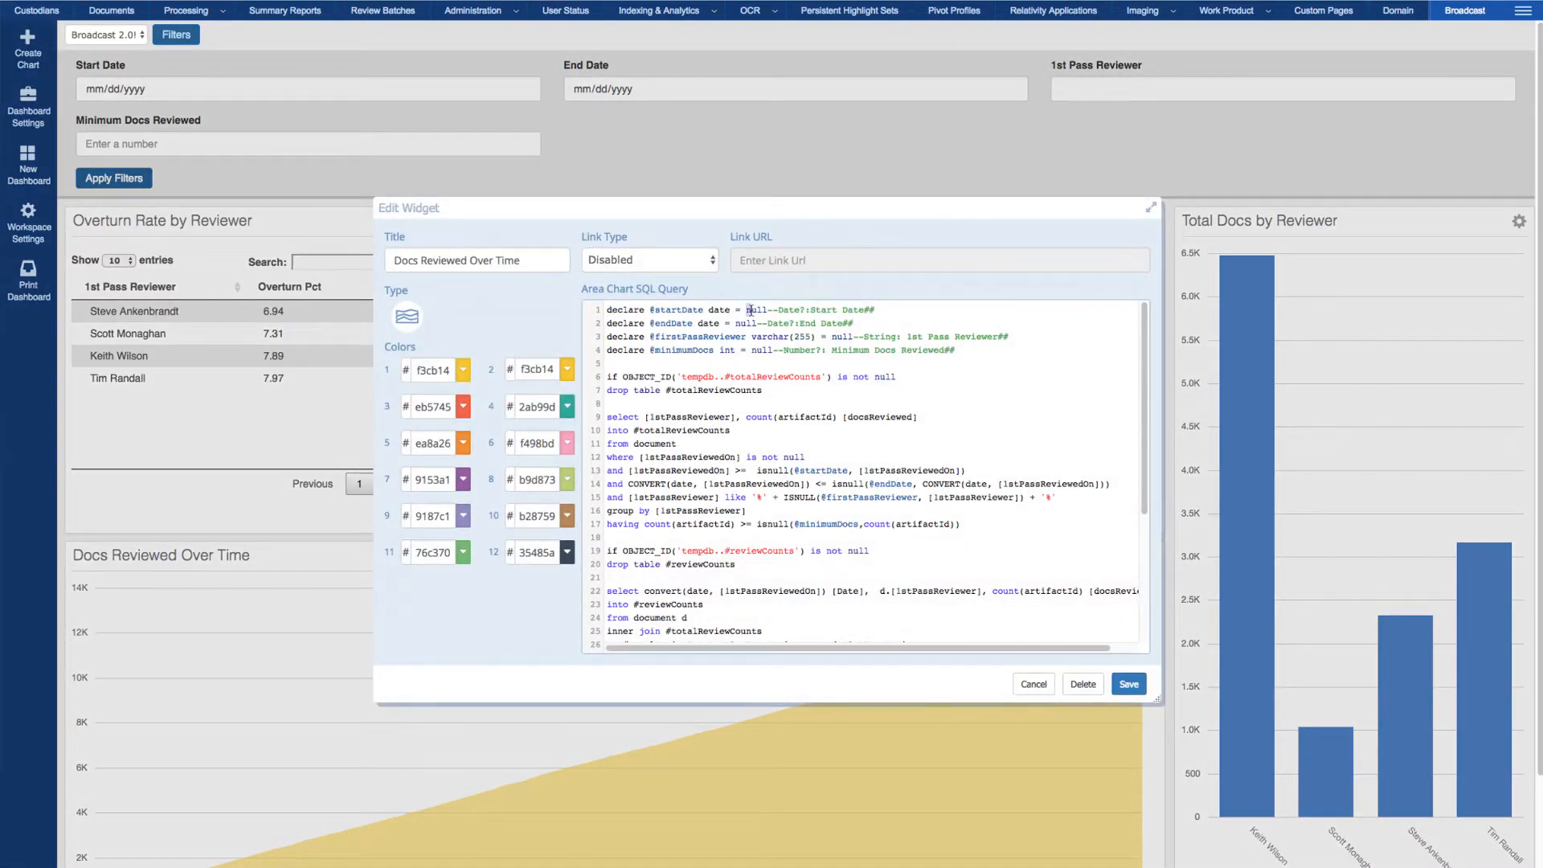
pyautogui.moveTo(748, 310); pyautogui.dragTo(779, 310)
pyautogui.write('##')
pyautogui.moveTo(761, 322); pyautogui.dragTo(744, 323)
pyautogui.write('##')
# - Set the area chart's firstPassReviewer to ##String: 1st Pass Reviewer## and minimumDocs to ##Number?: Minimum Docs Reviewed##, then save it
pyautogui.press('Down')
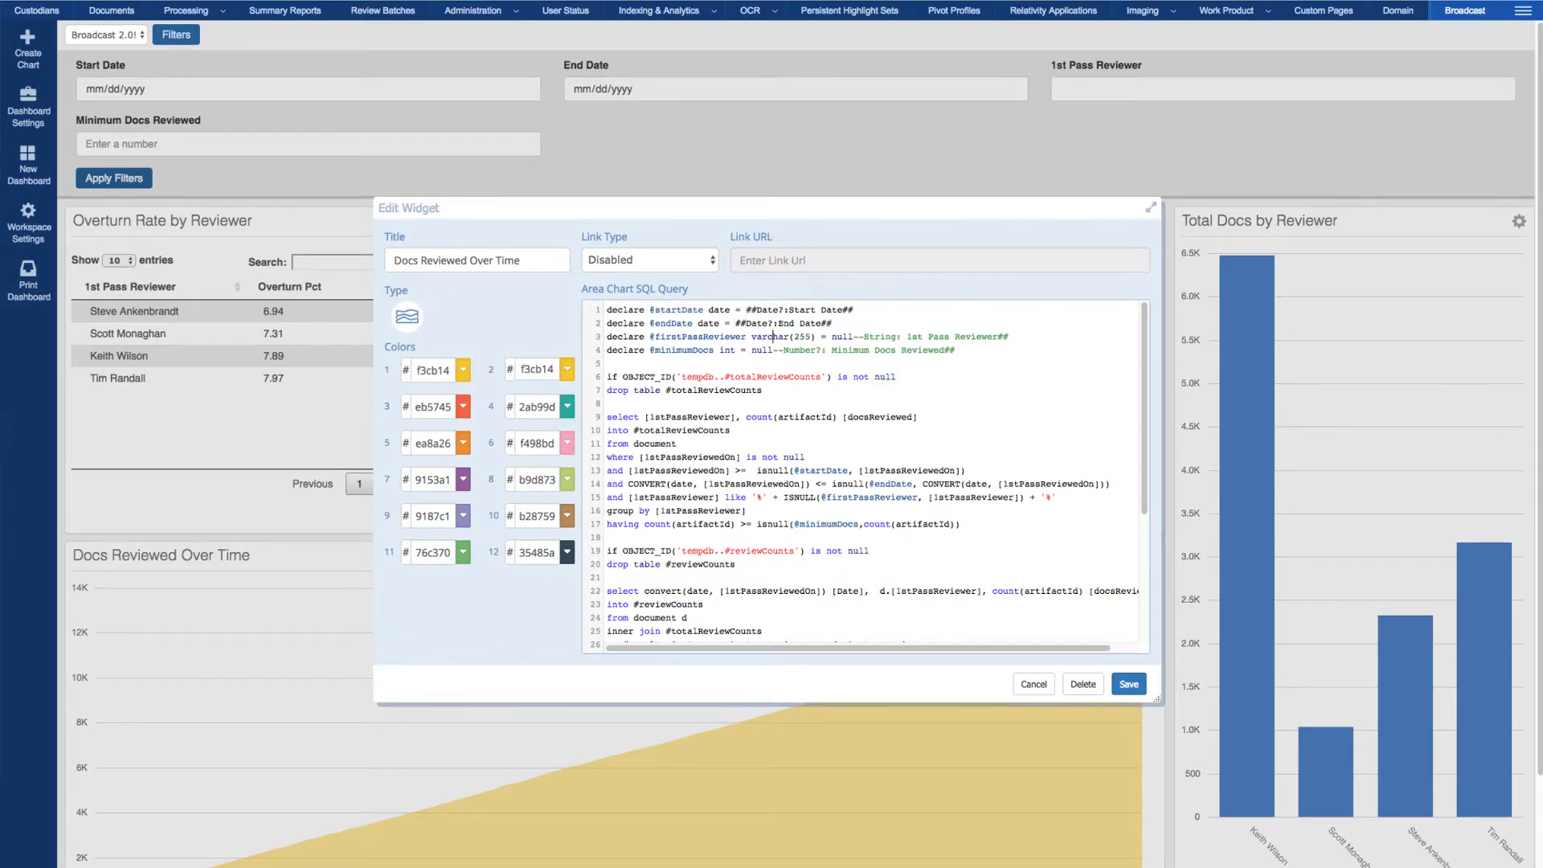
pyautogui.hotkey('shift', 'Right')
pyautogui.hotkey('shift', 'Right')
pyautogui.hotkey('shift', 'Right')
pyautogui.hotkey('shift', 'Right')
pyautogui.hotkey('shift', 'Right')
pyautogui.hotkey('shift', 'Right')
pyautogui.write('##')
pyautogui.hotkey('shift', 'Left')
pyautogui.hotkey('shift', 'Left')
pyautogui.hotkey('shift', 'Left')
pyautogui.hotkey('shift', 'Left')
pyautogui.hotkey('shift', 'Left')
pyautogui.hotkey('shift', 'Left')
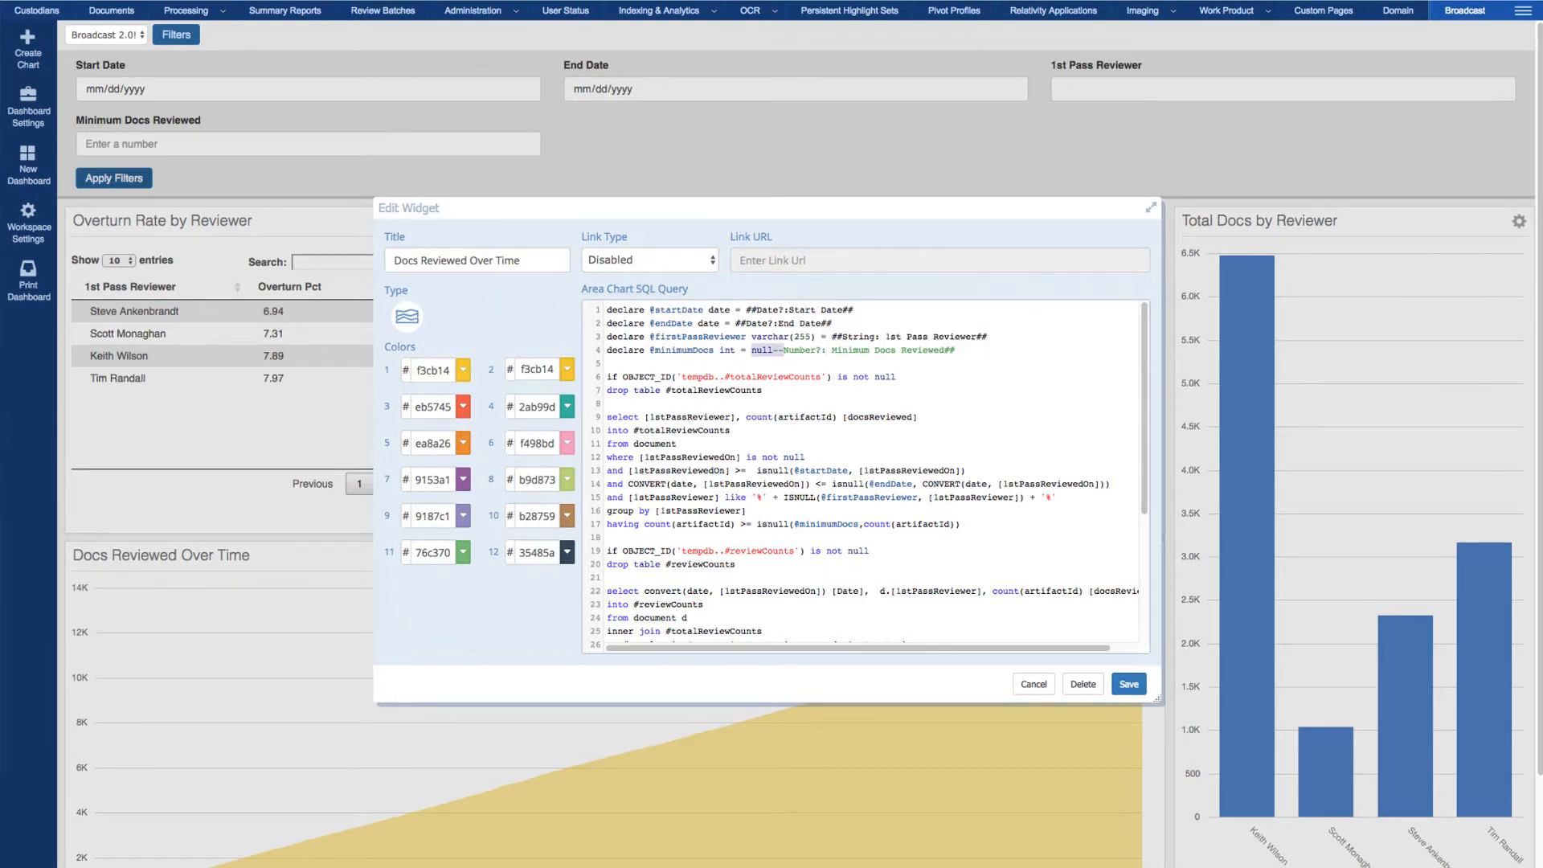
pyautogui.write('##')
pyautogui.click(1128, 684)
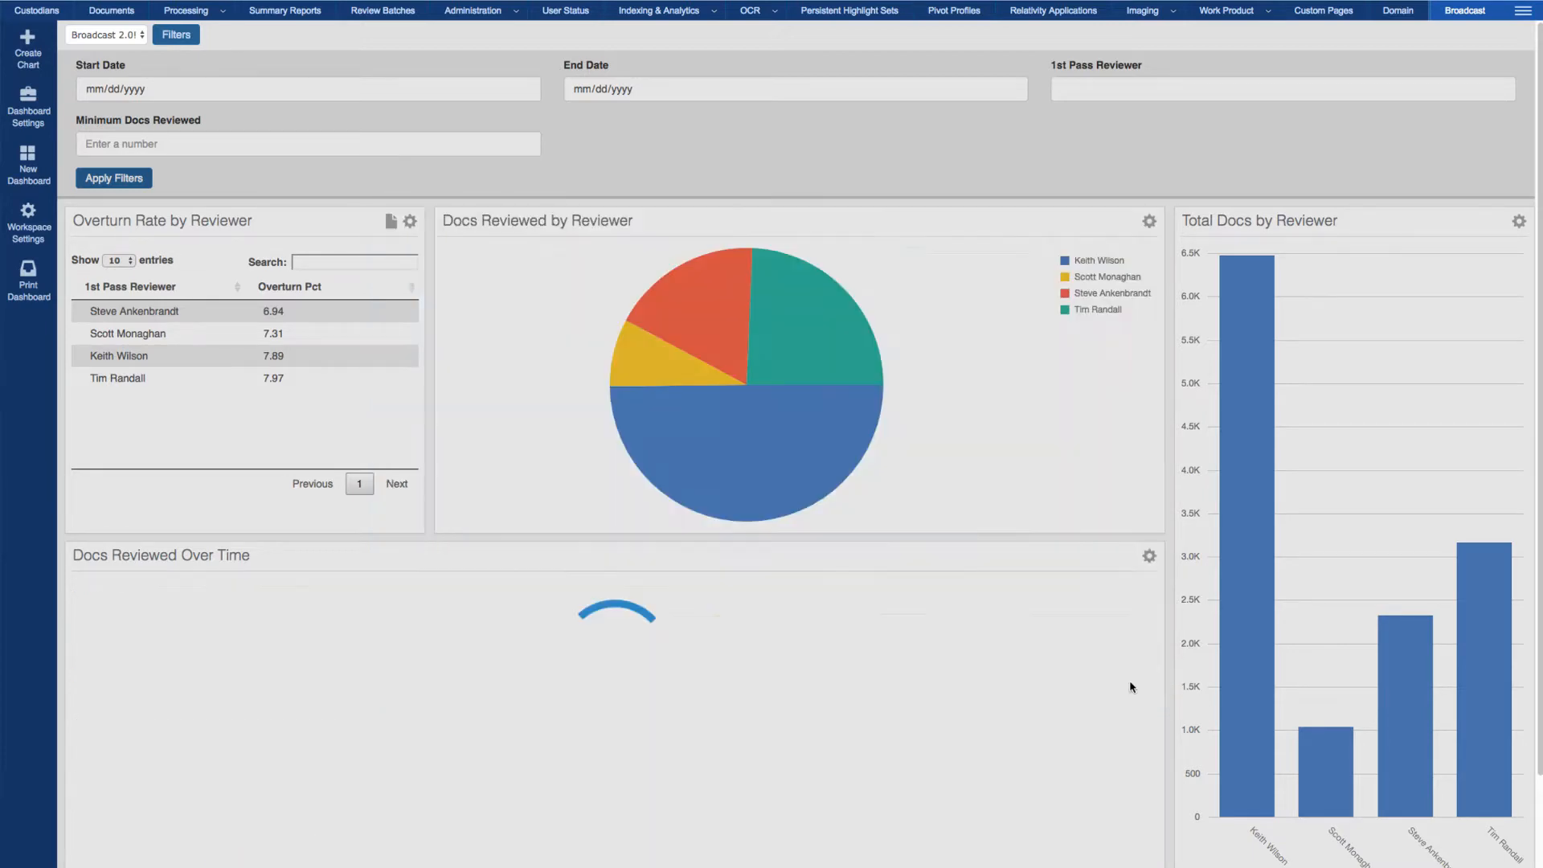
# - In the Overturn Rate by Reviewer table's query, set startDate to ##Date?:Start Date## and endDate to ##Date?:End Date##
pyautogui.click(408, 228)
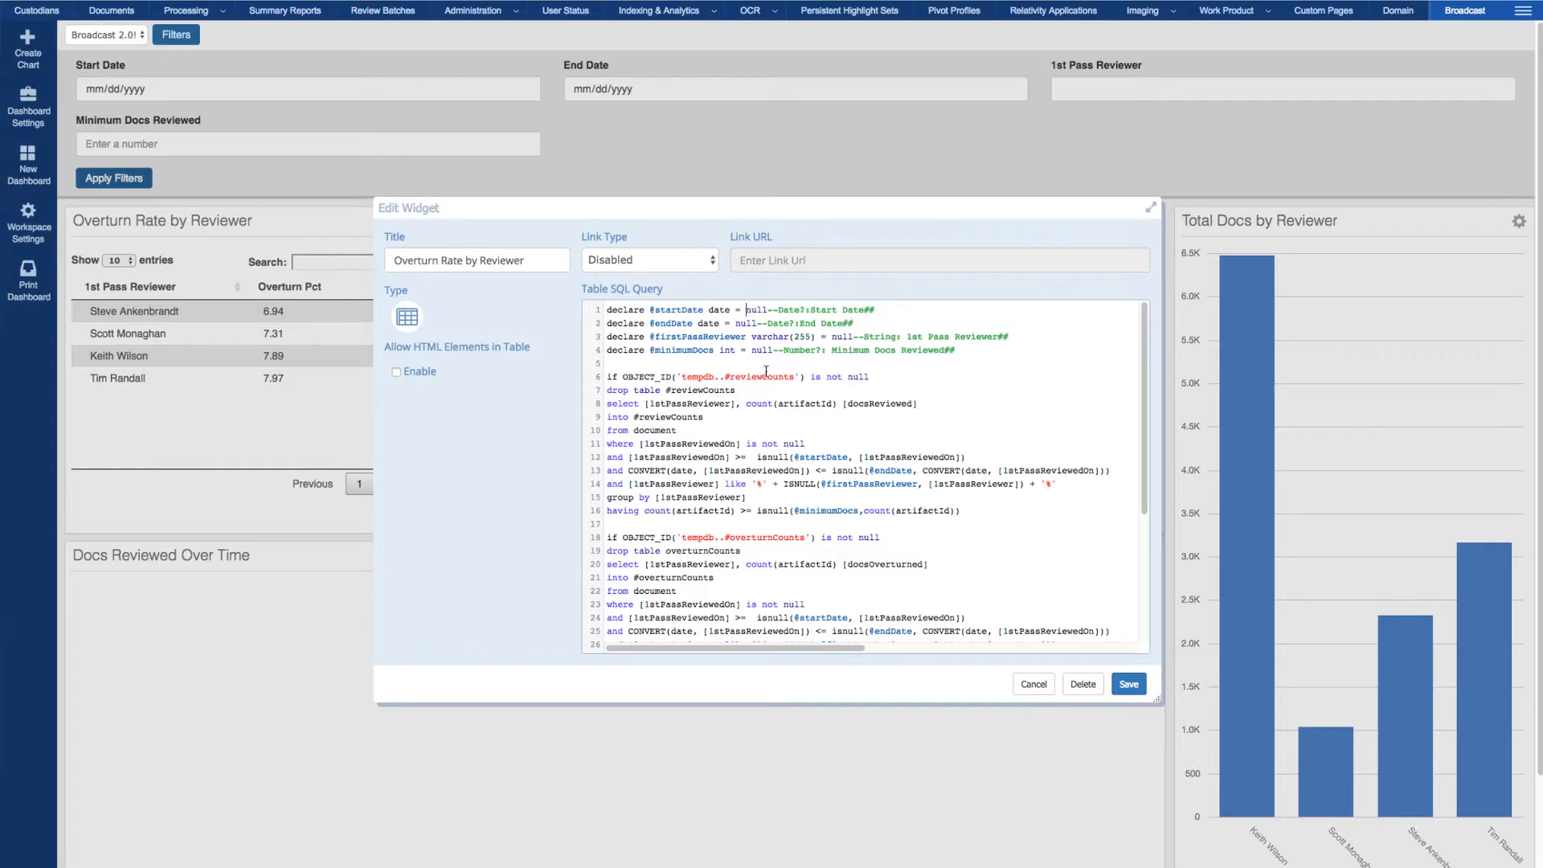
pyautogui.moveTo(745, 310)
pyautogui.mouseDown()
pyautogui.moveTo(776, 309)
pyautogui.moveTo(752, 323)
pyautogui.moveTo(765, 323)
pyautogui.mouseUp()
pyautogui.write('##')
pyautogui.write('##')
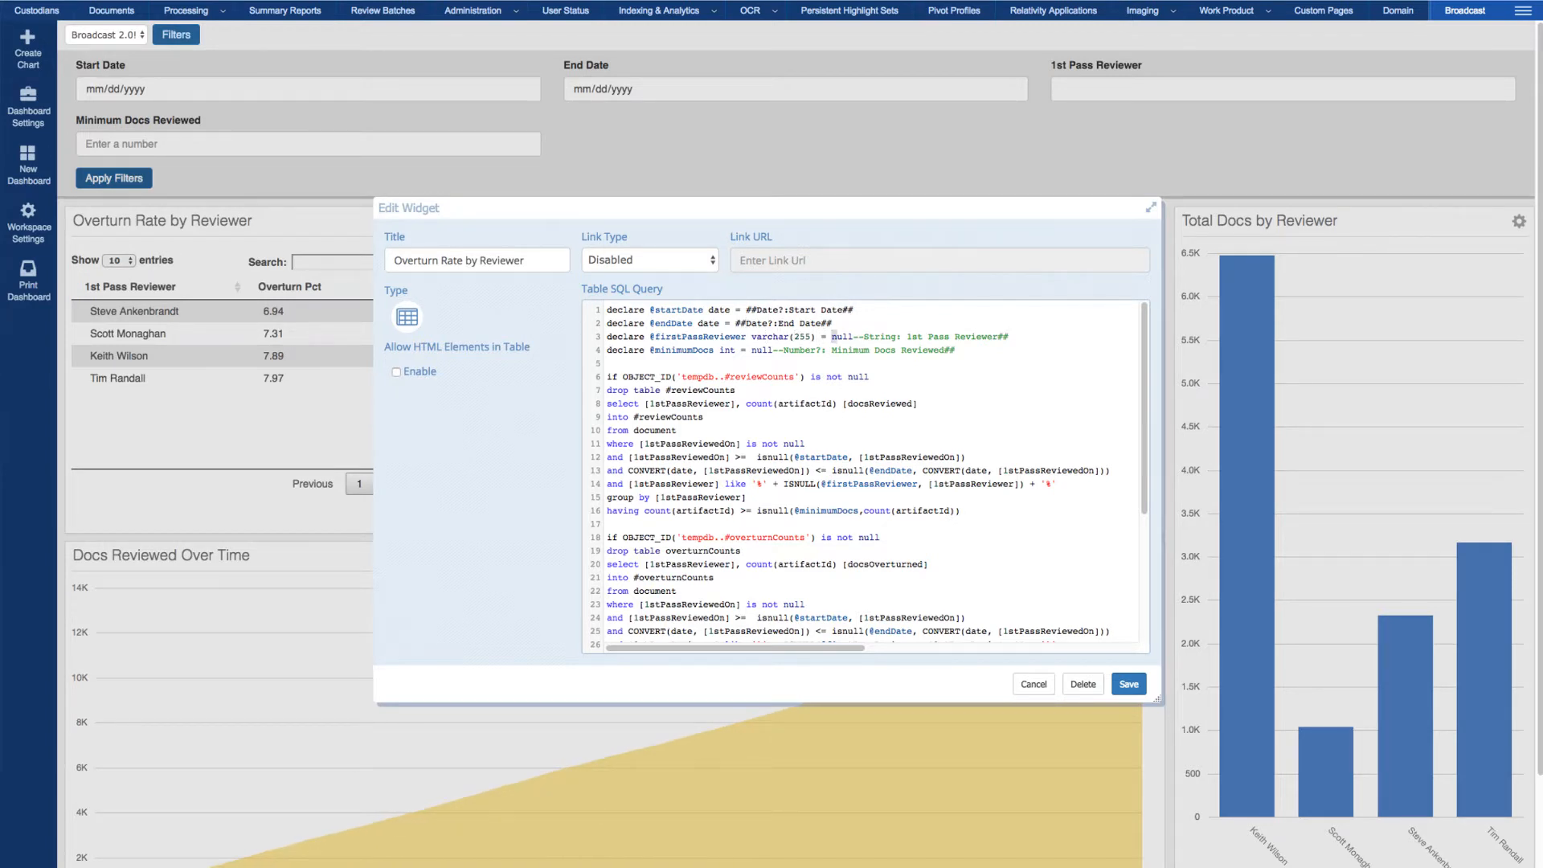
# - Set the overturn table's firstPassReviewer to ##String: 1st Pass Reviewer## and minimumDocs to ##Number?: Minimum Docs Reviewed##, then save it
pyautogui.moveTo(833, 336); pyautogui.dragTo(865, 335)
pyautogui.write('##')
pyautogui.moveTo(752, 349); pyautogui.dragTo(772, 349)
pyautogui.write('##')
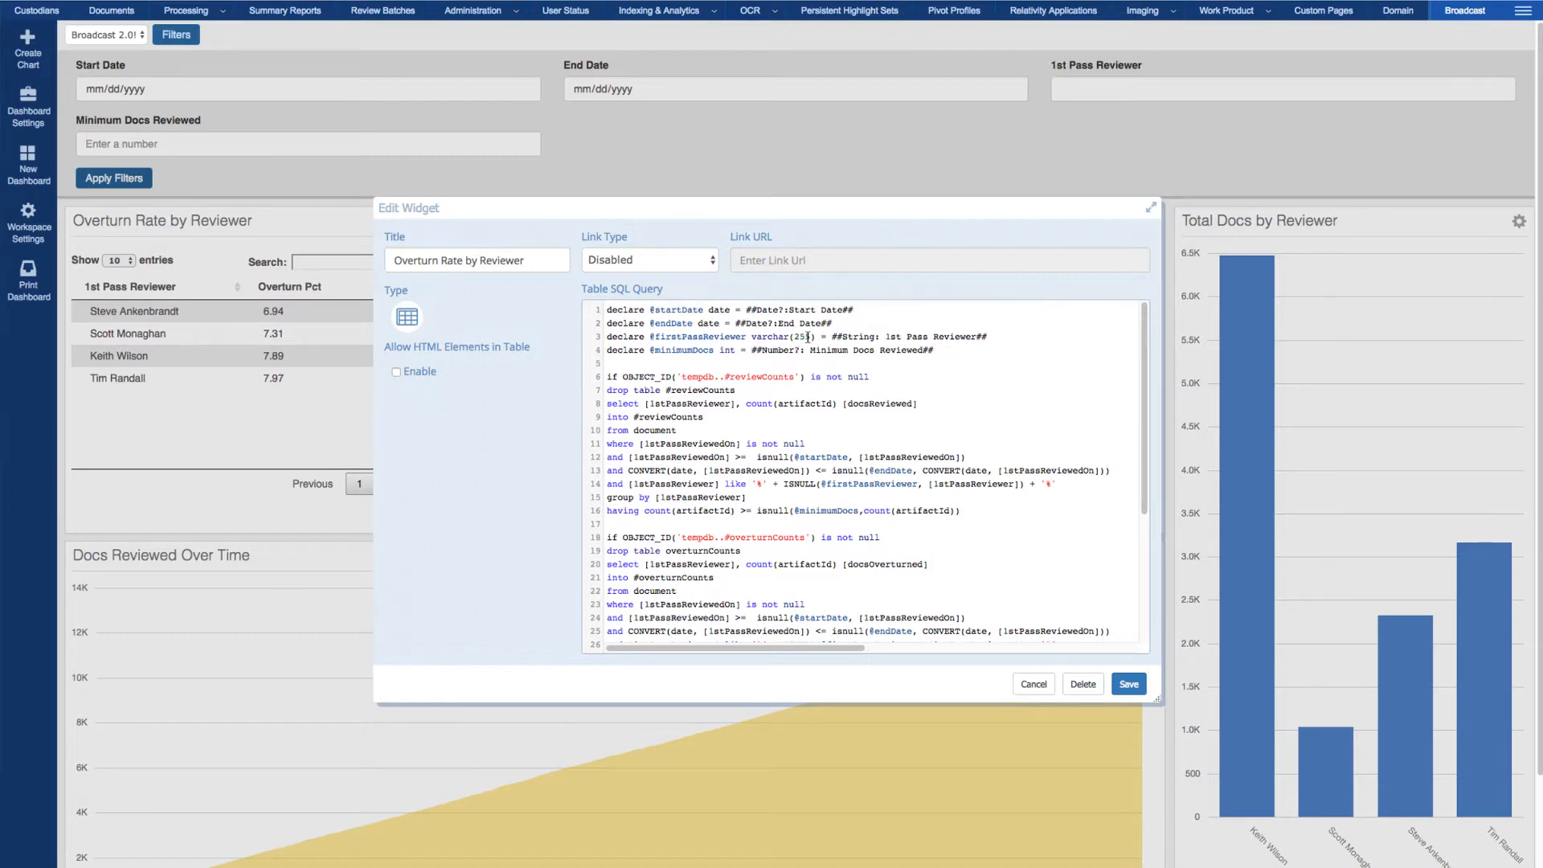
pyautogui.click(1129, 684)
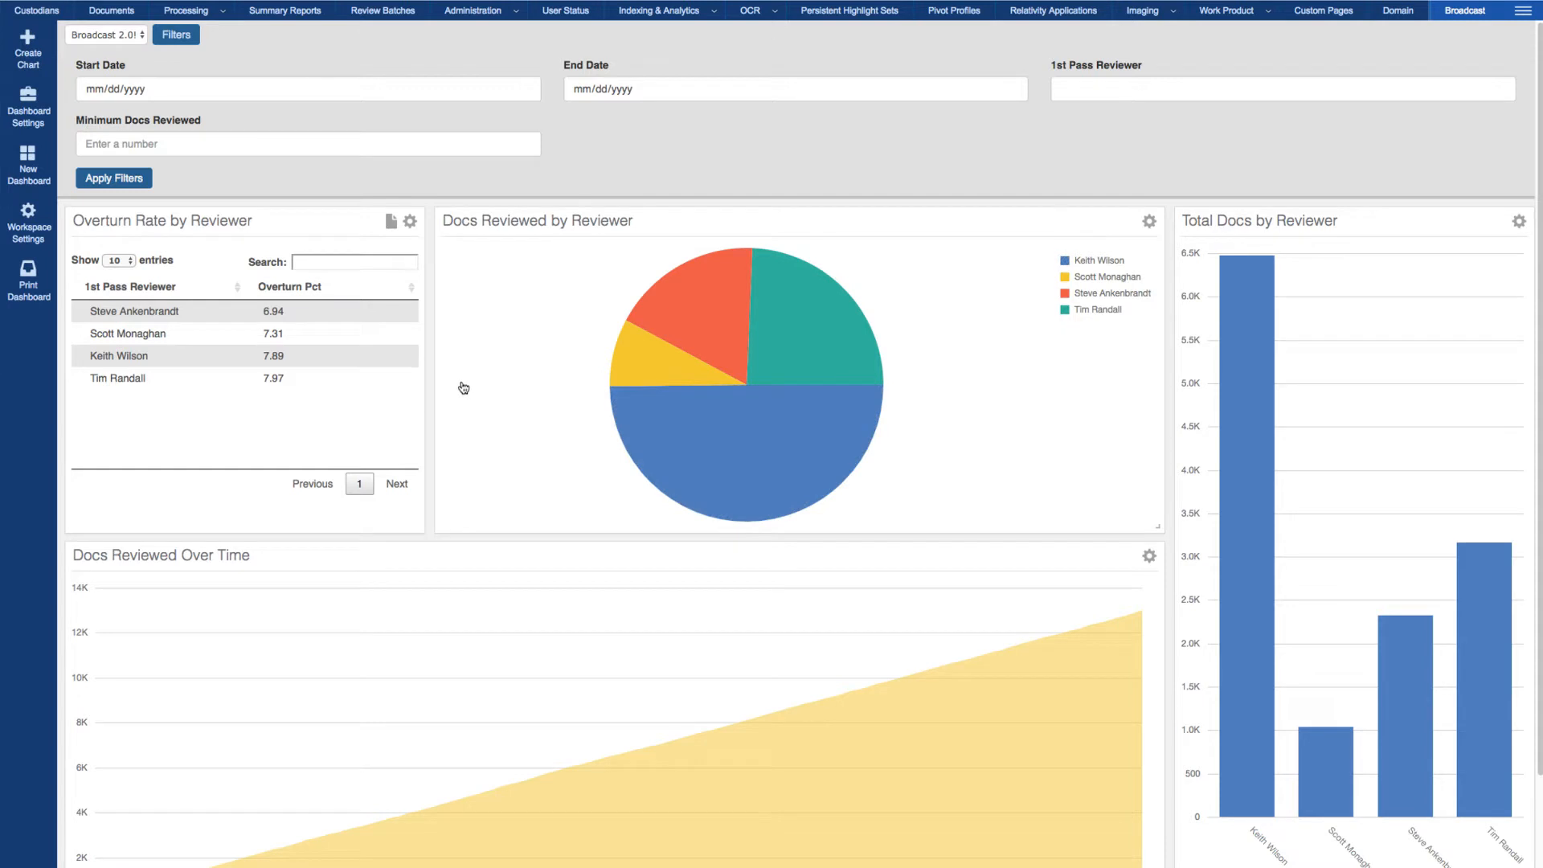
# - Set the dashboard's Start Date filter to 12/01/2017
pyautogui.click(231, 90)
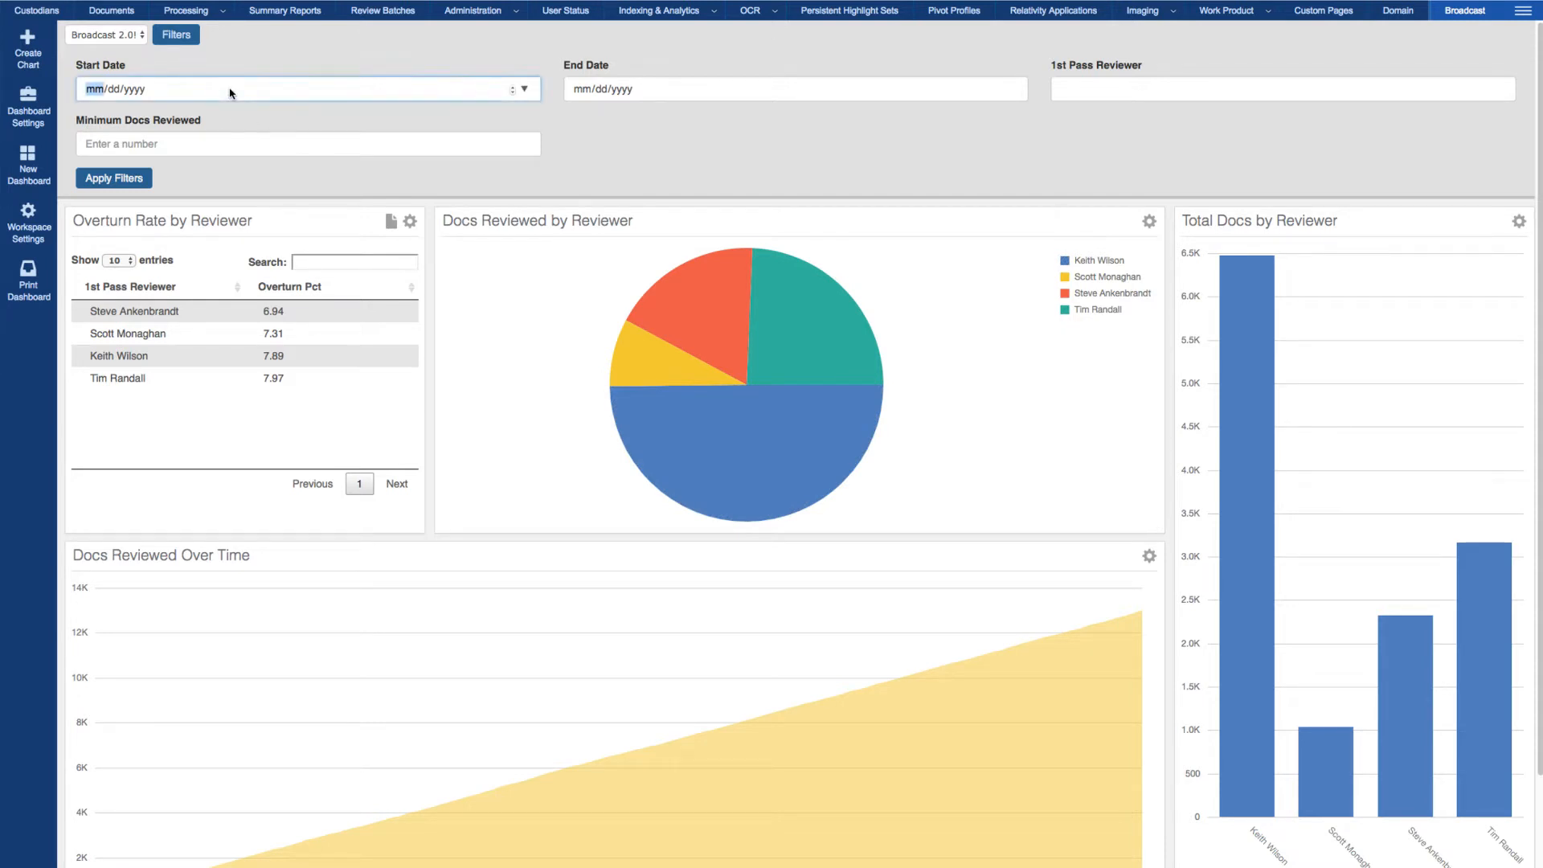
pyautogui.click(525, 88)
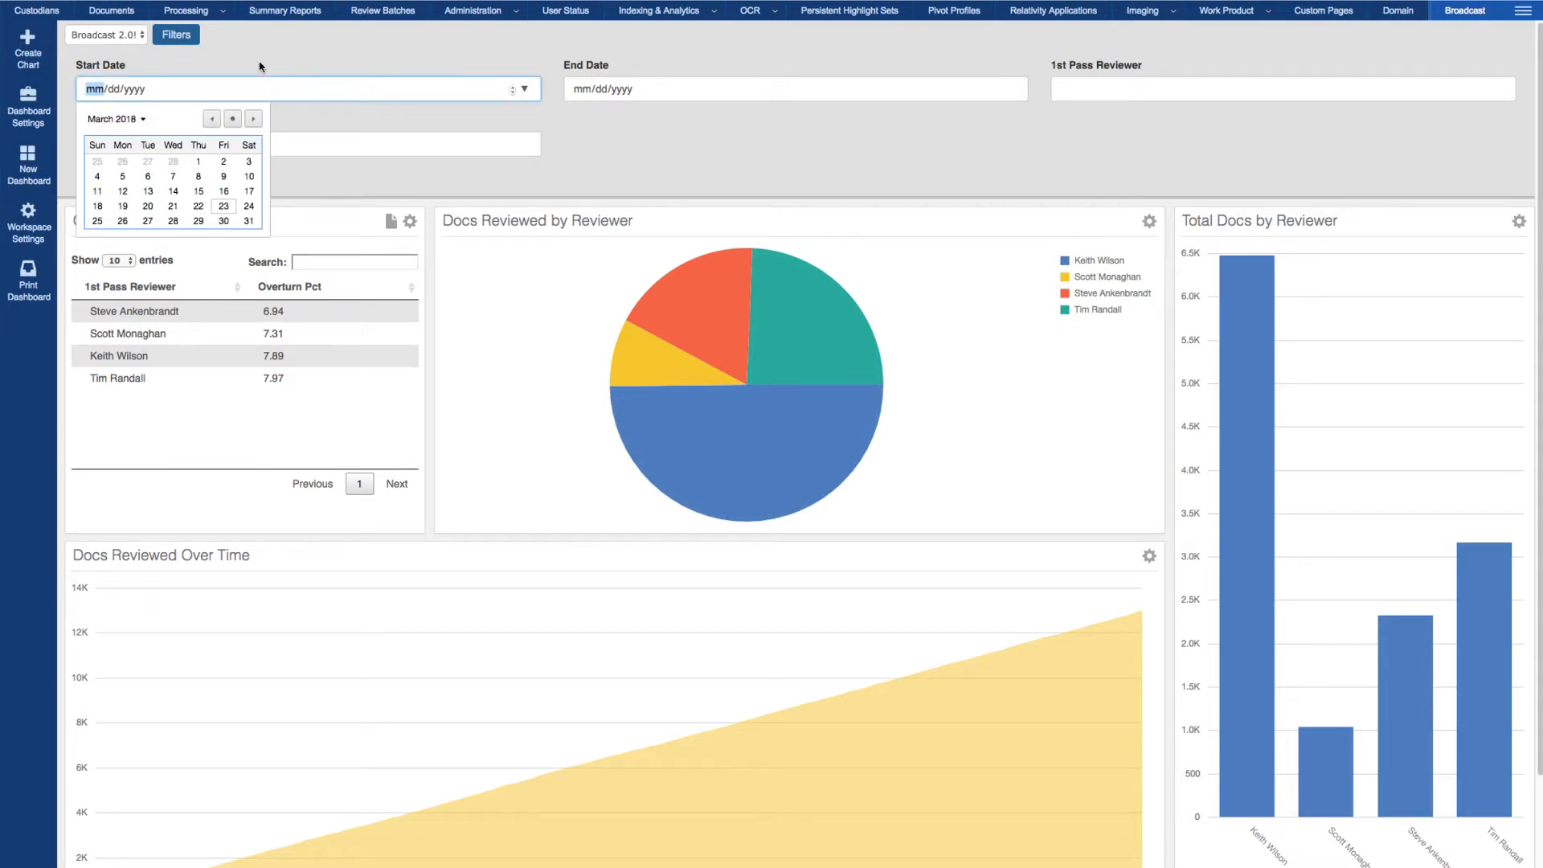
pyautogui.click(212, 120)
pyautogui.click(212, 120)
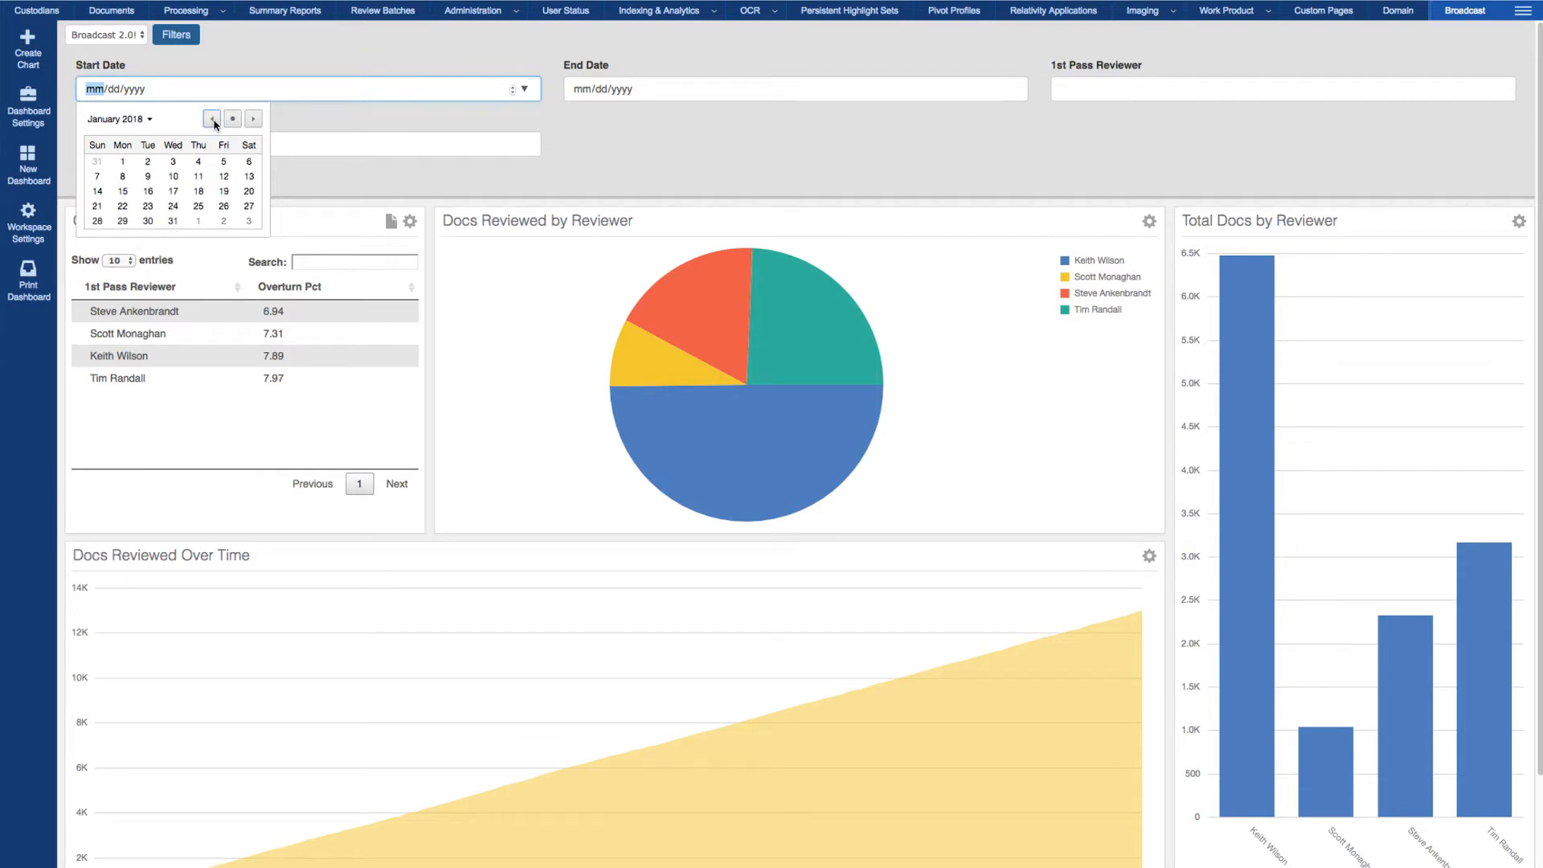
pyautogui.click(212, 120)
pyautogui.click(223, 158)
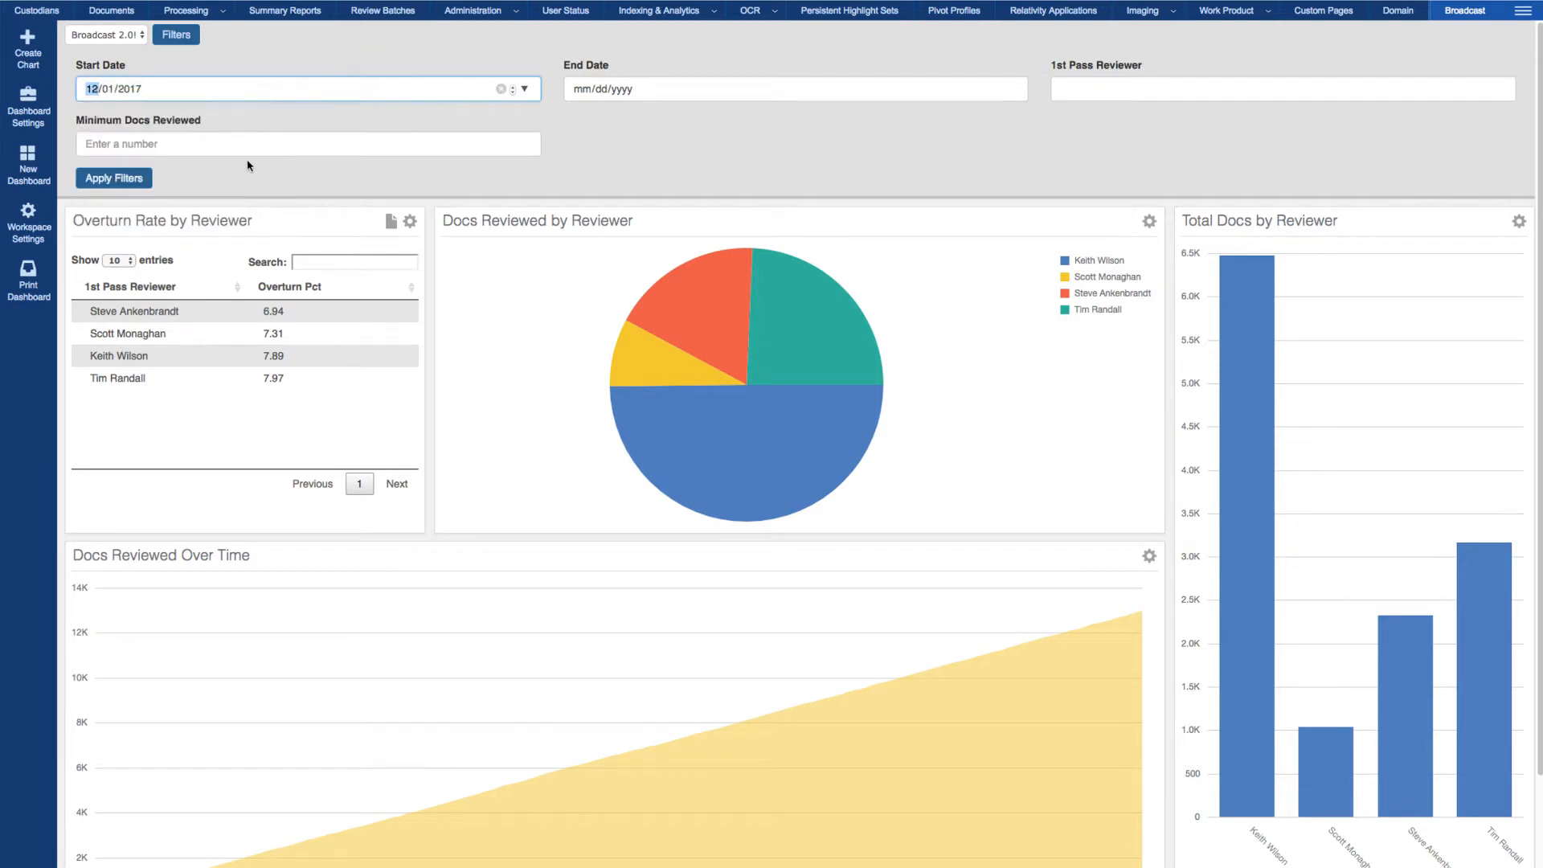
# - Set the End Date filter to 01/01/2018 and apply the date filters to the dashboard
pyautogui.click(1012, 88)
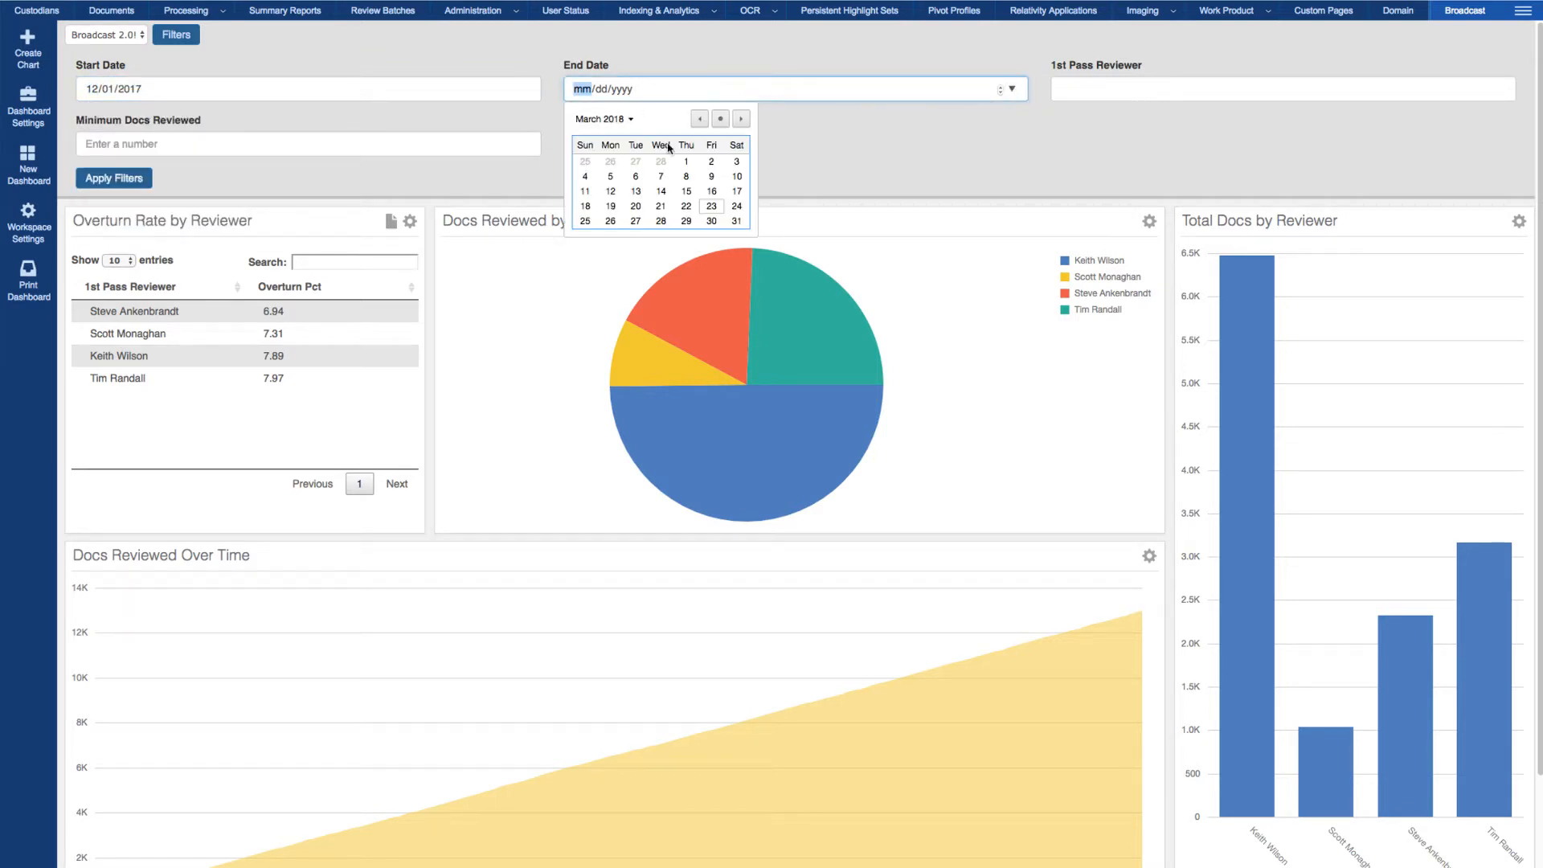
pyautogui.click(704, 126)
pyautogui.click(704, 125)
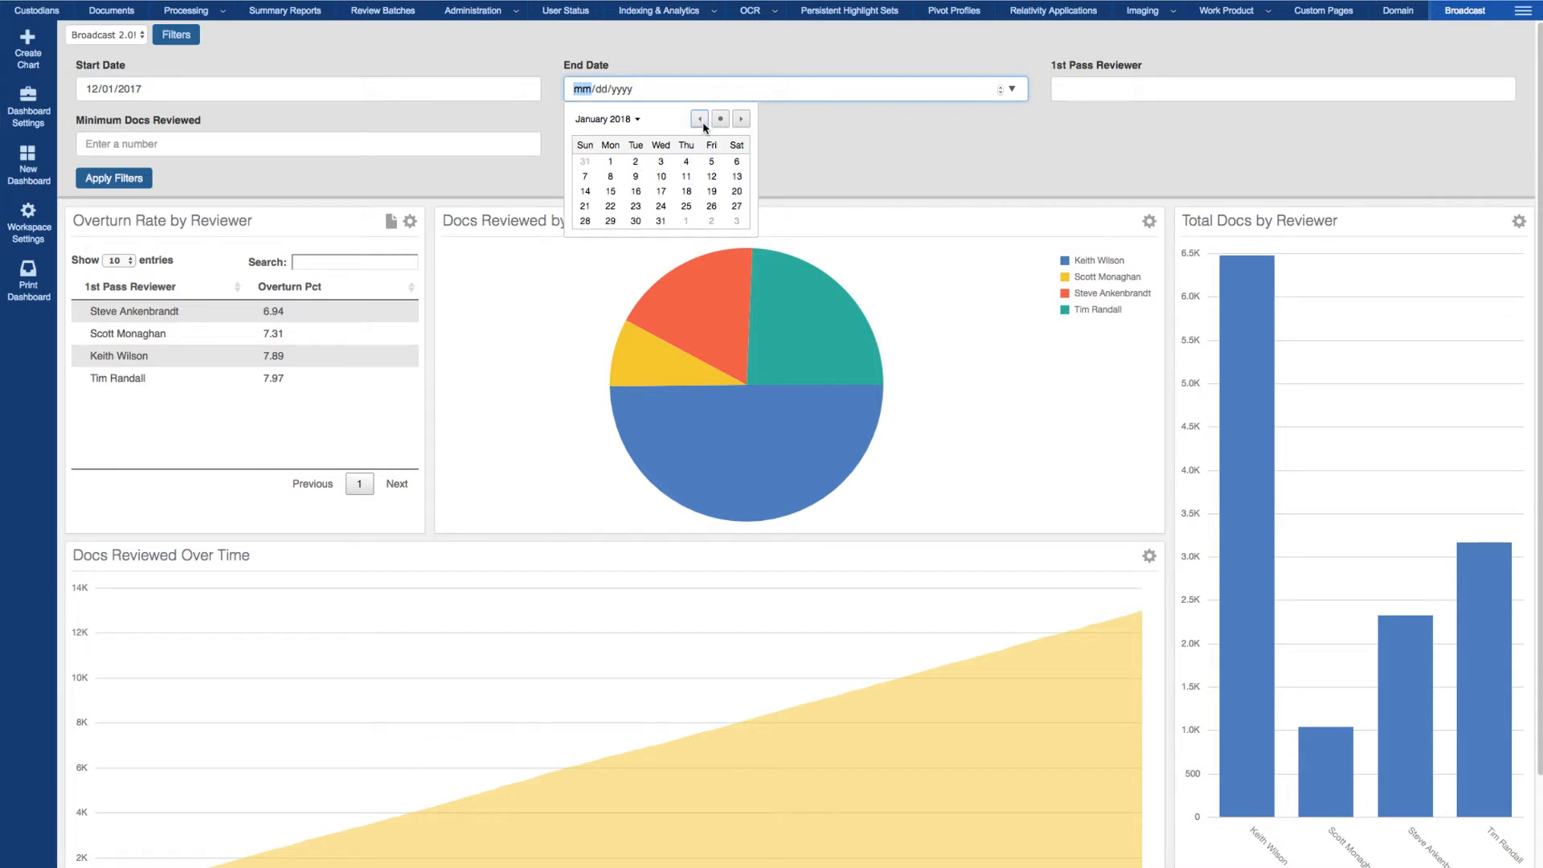
pyautogui.click(609, 162)
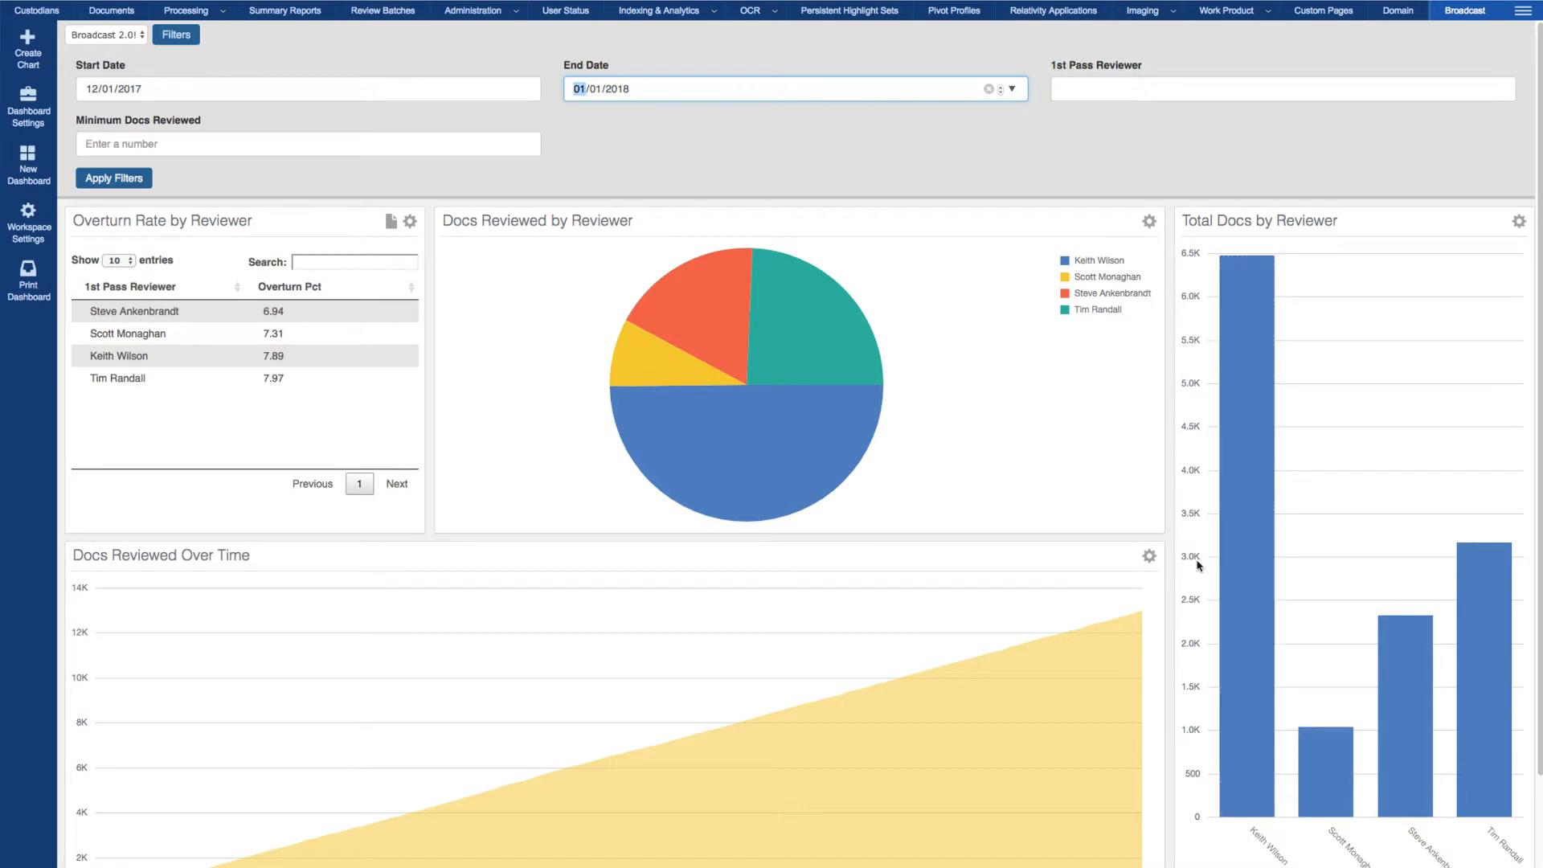
pyautogui.moveTo(1142, 617)
pyautogui.moveTo(1258, 302)
pyautogui.click(126, 181)
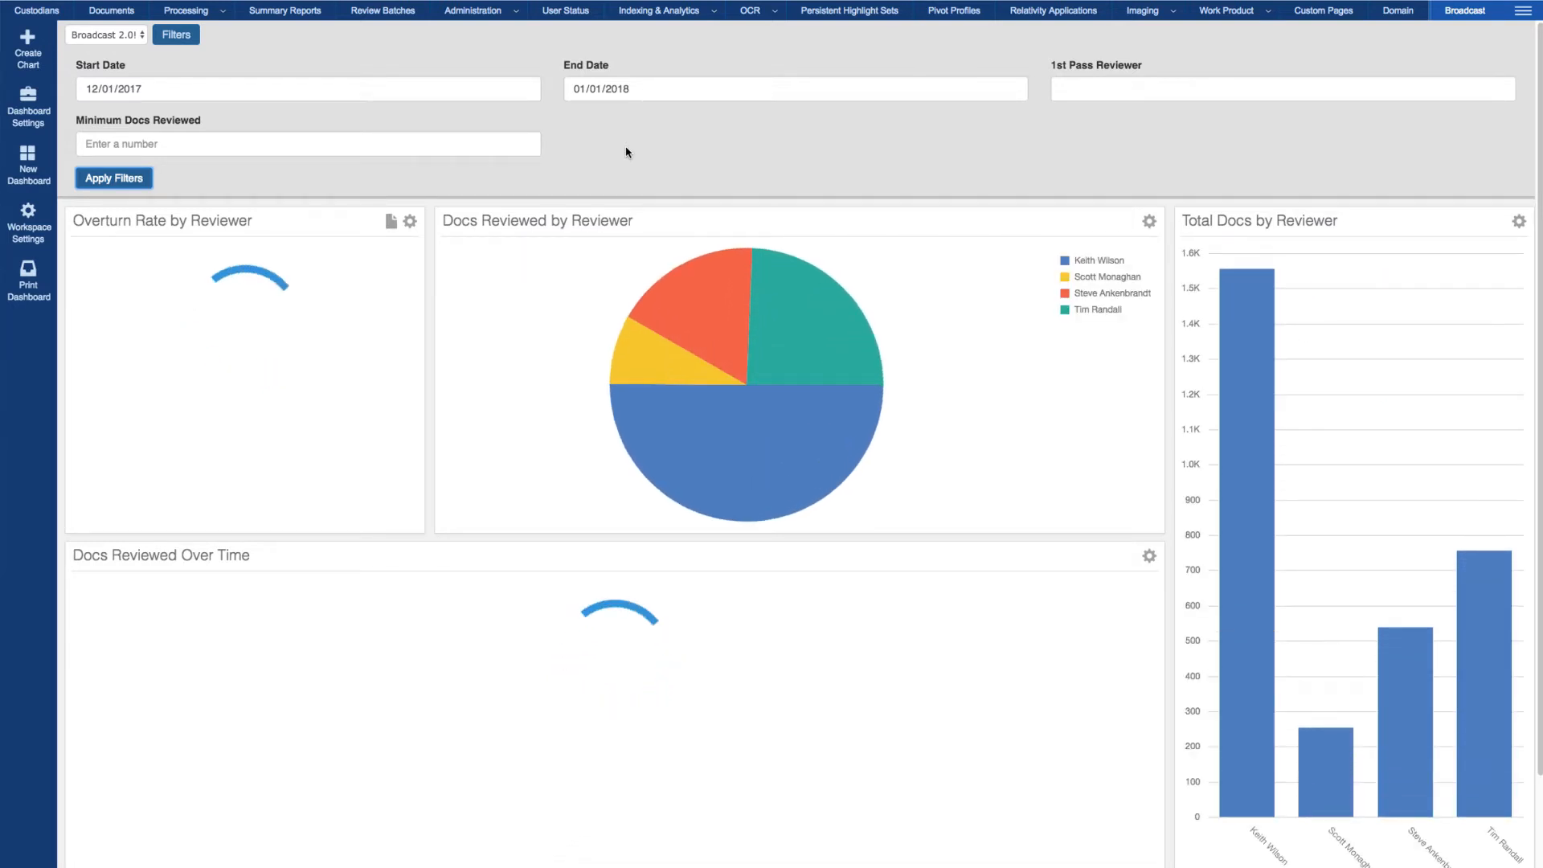
# - Examine the date-filtered widgets, checking the area chart's date range, each reviewer's document count in the bar chart and the overturn percentages
pyautogui.moveTo(1254, 431)
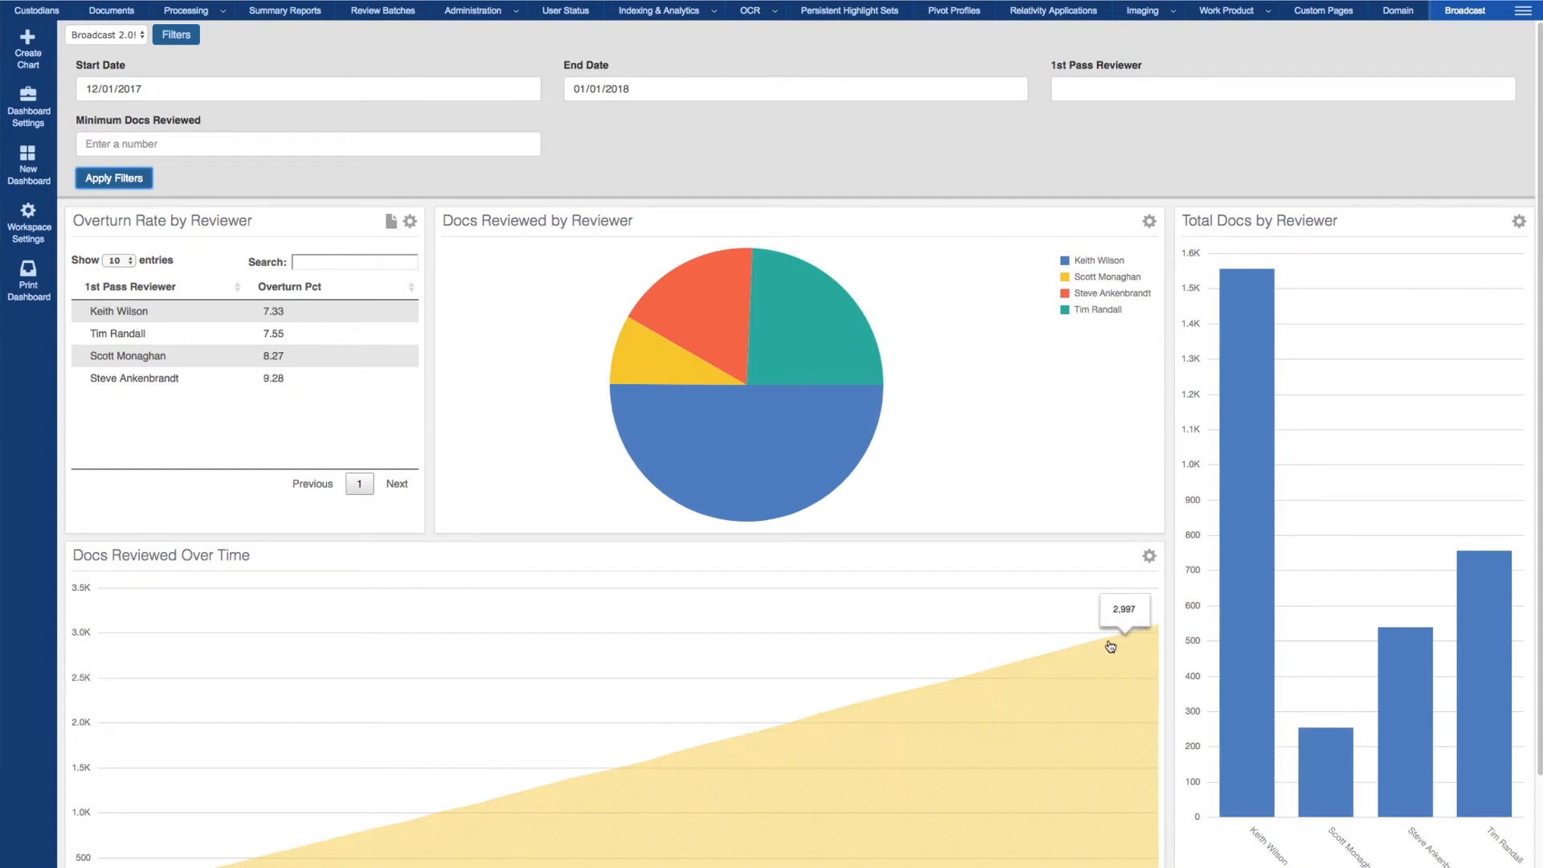
pyautogui.scroll(-1, 1107, 631)
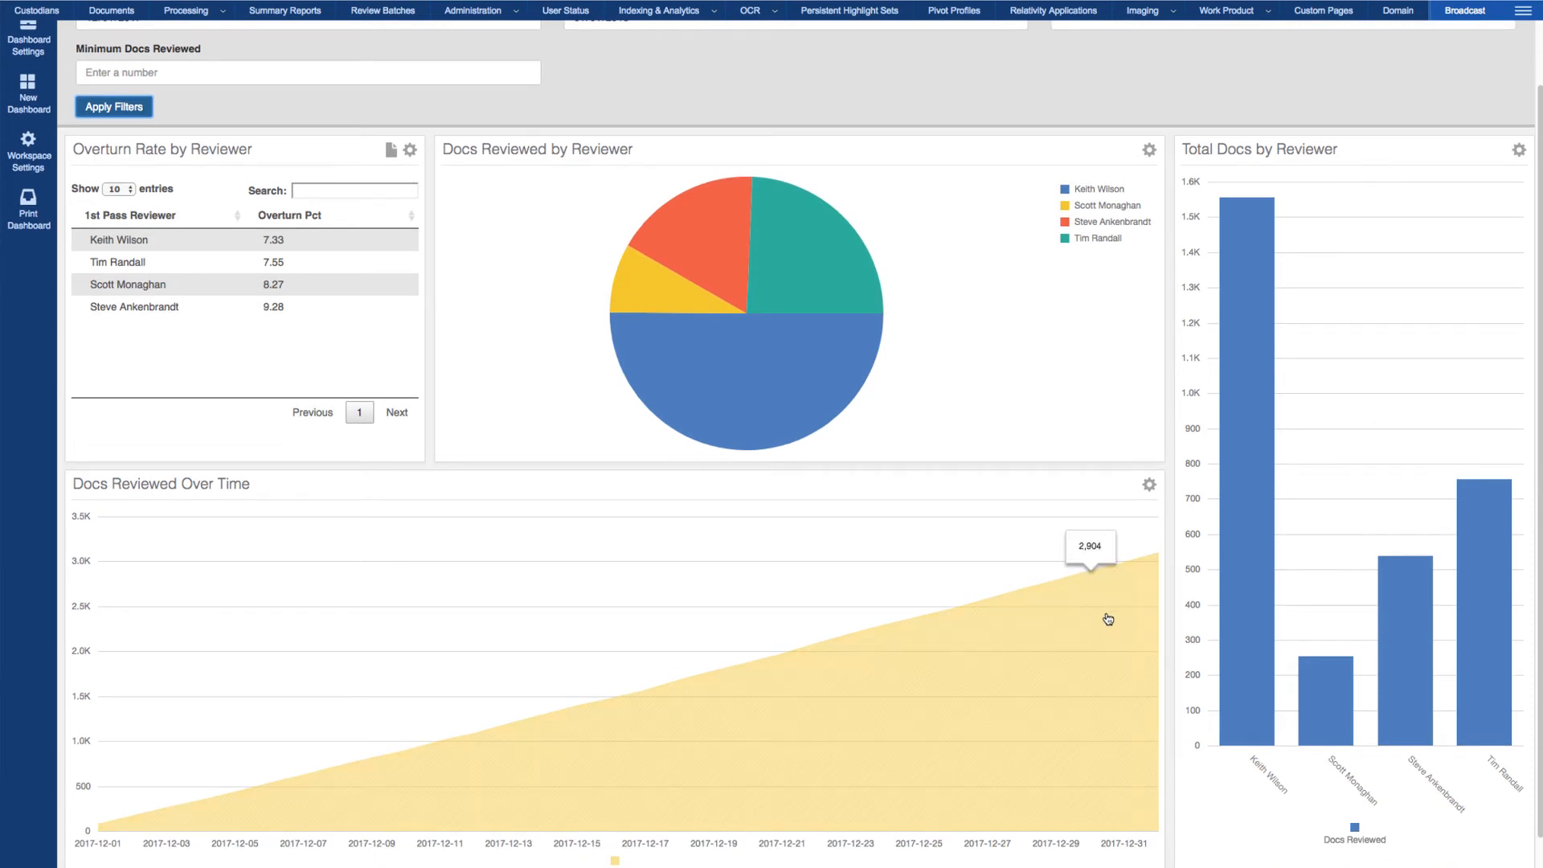
pyautogui.scroll(1, 1107, 619)
pyautogui.scroll(1, 1107, 613)
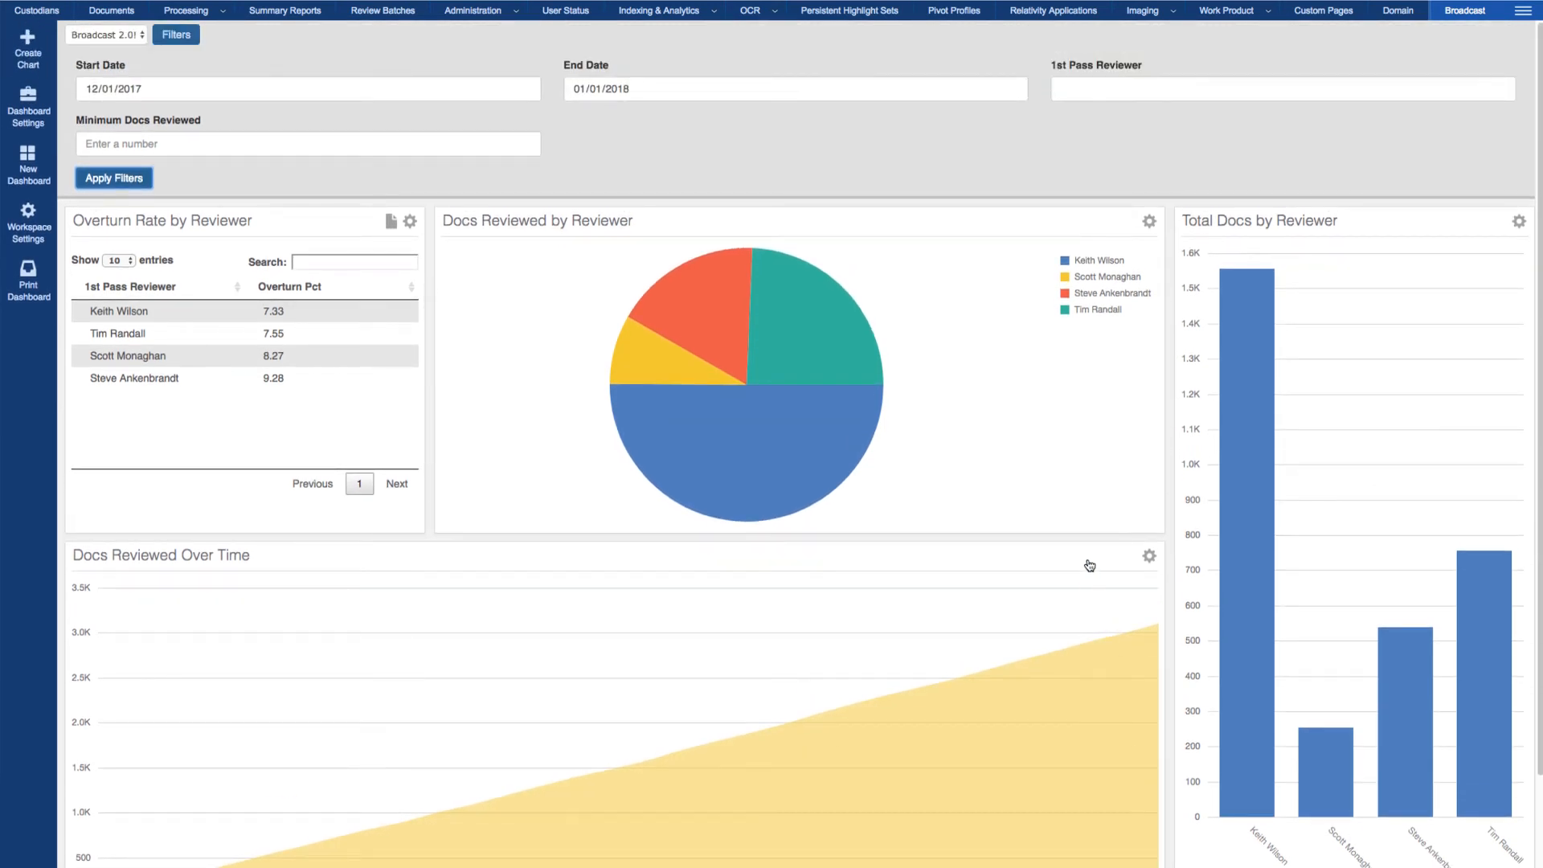
pyautogui.moveTo(1252, 491)
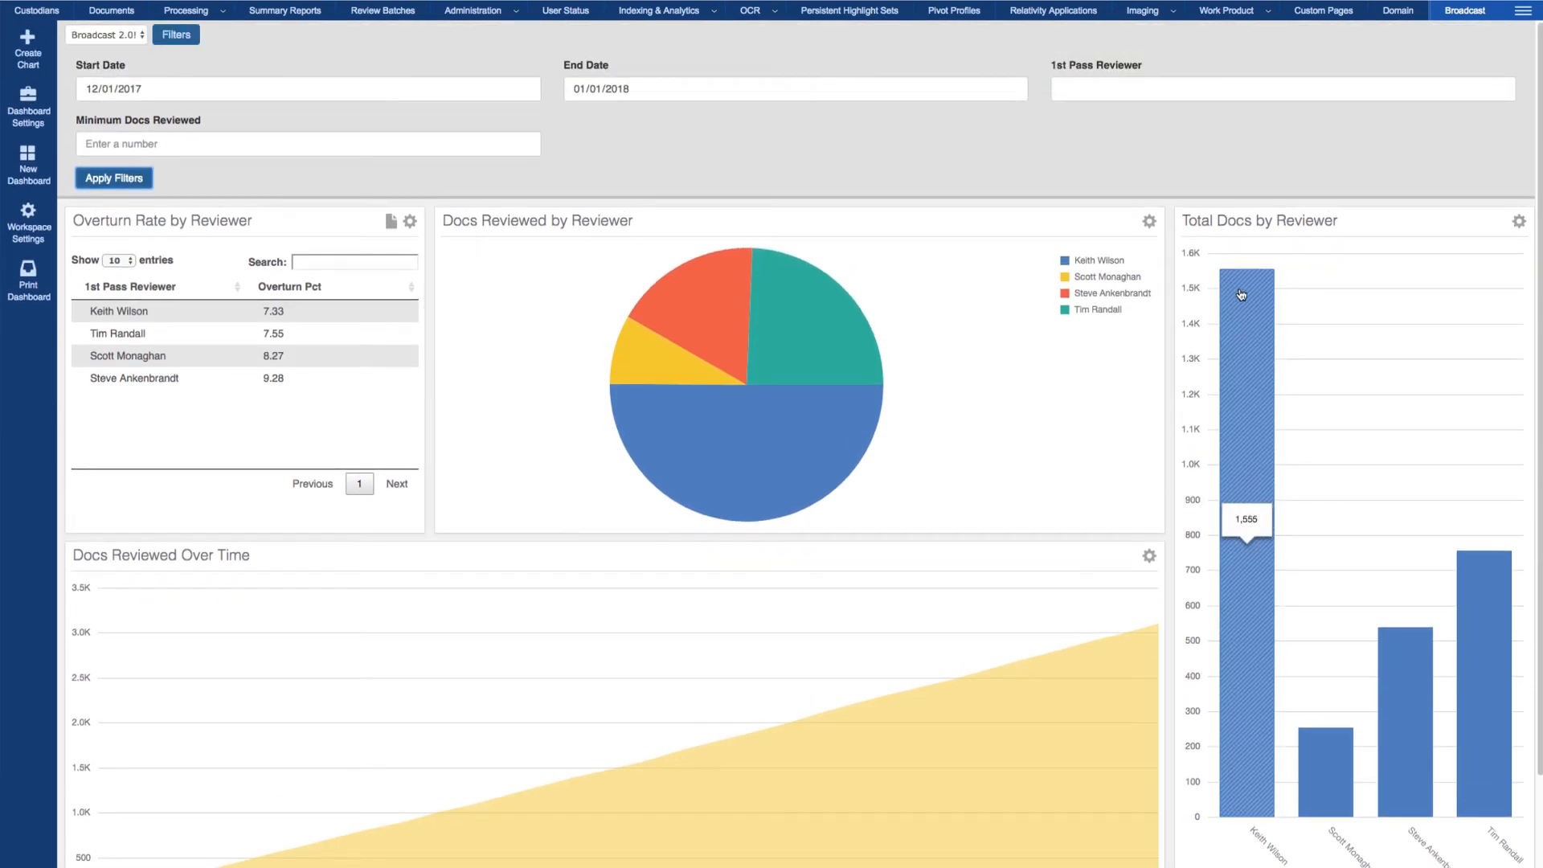
pyautogui.moveTo(1501, 559)
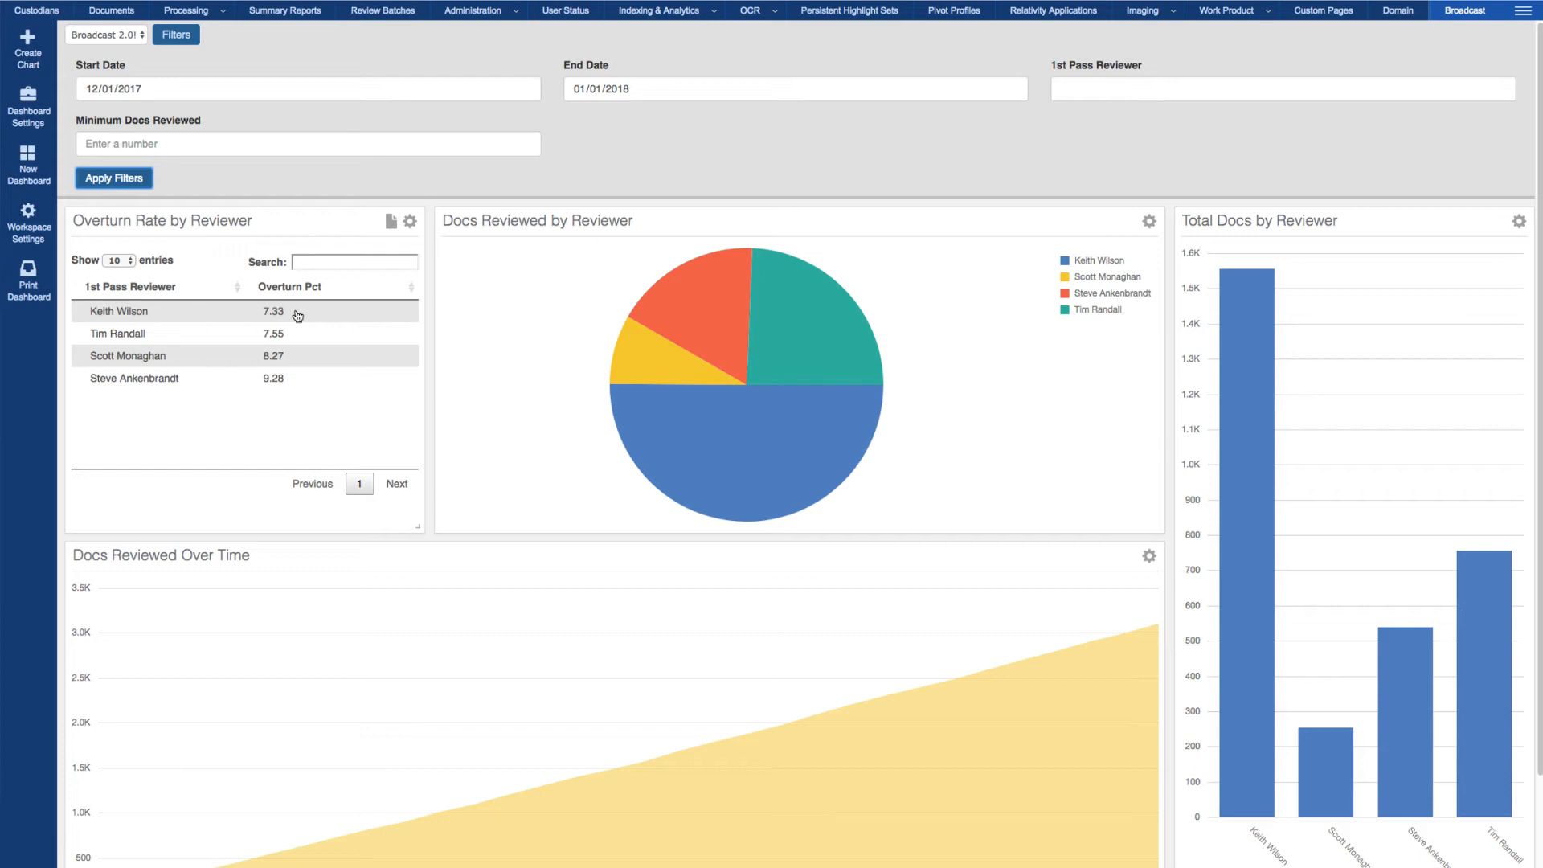
pyautogui.moveTo(1306, 399)
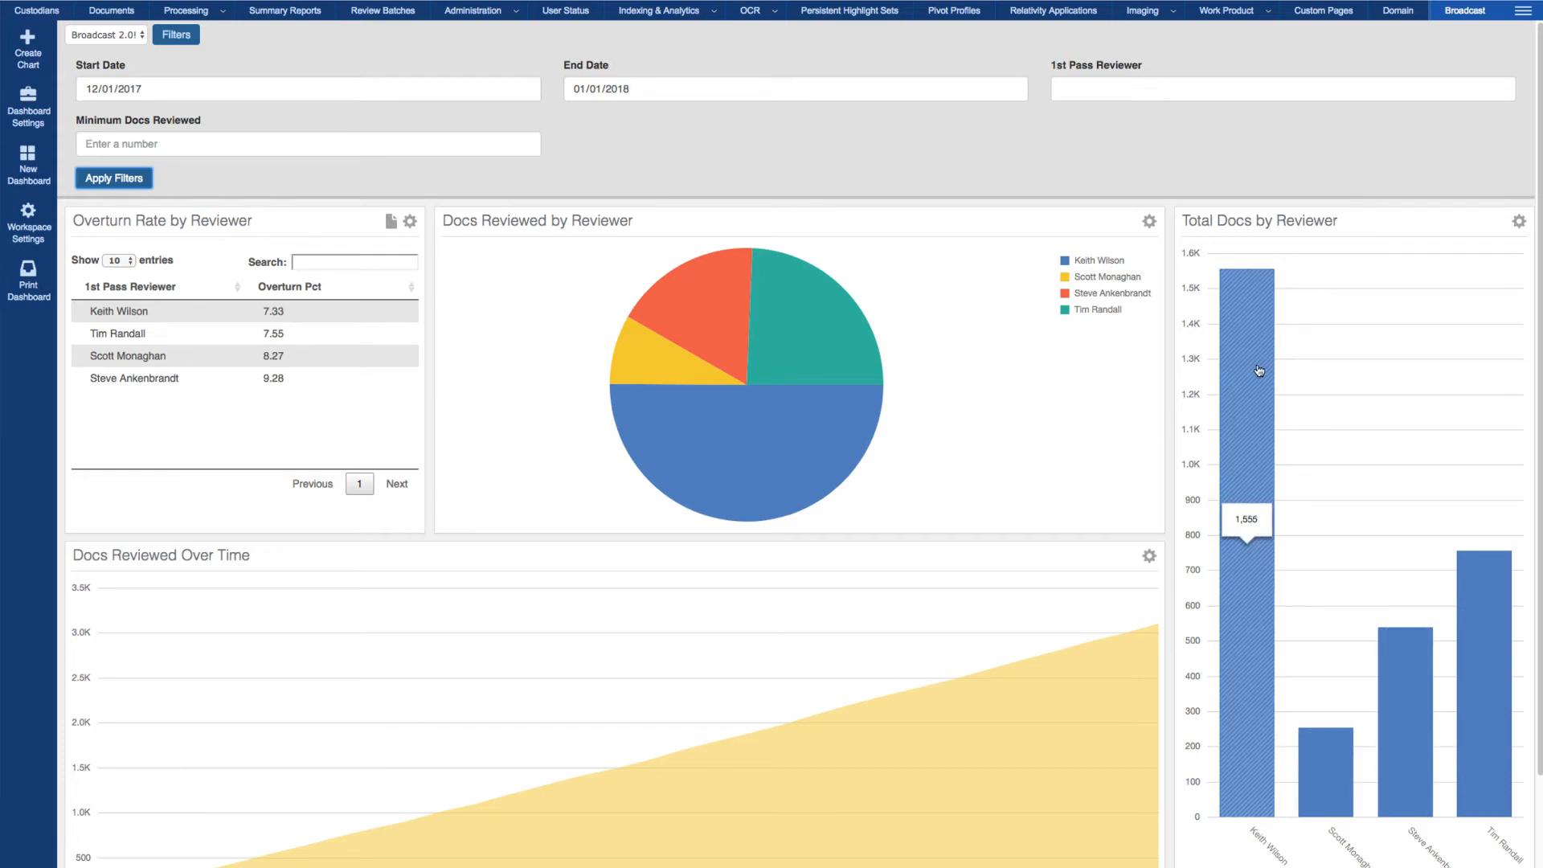
# - Enter the reviewer's first name in the 1st Pass Reviewer filter, apply it and check all the dashboard widgets
pyautogui.click(1079, 92)
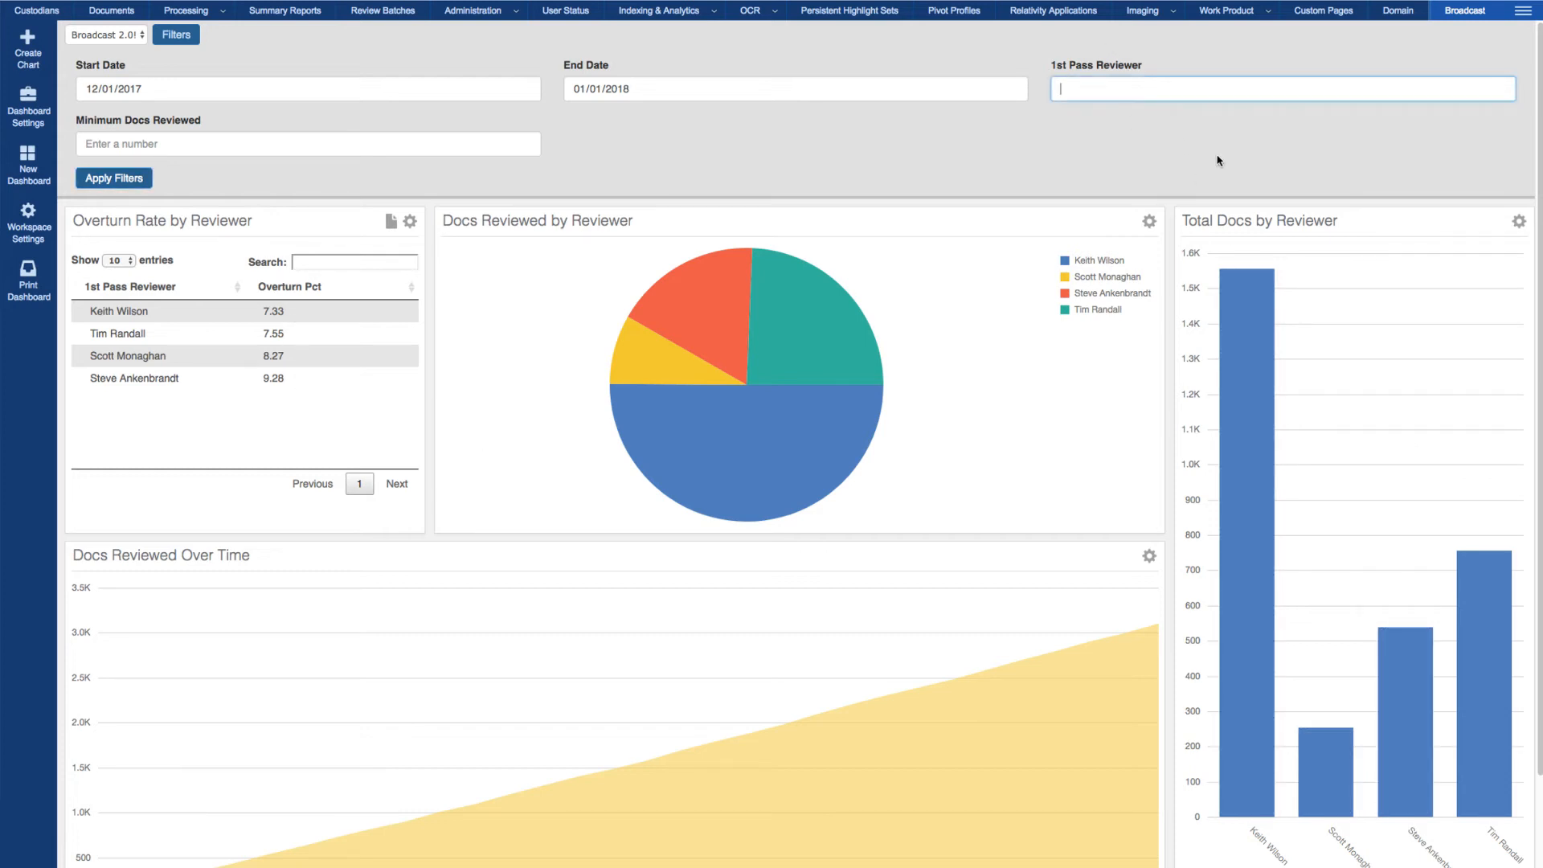
pyautogui.write('S')
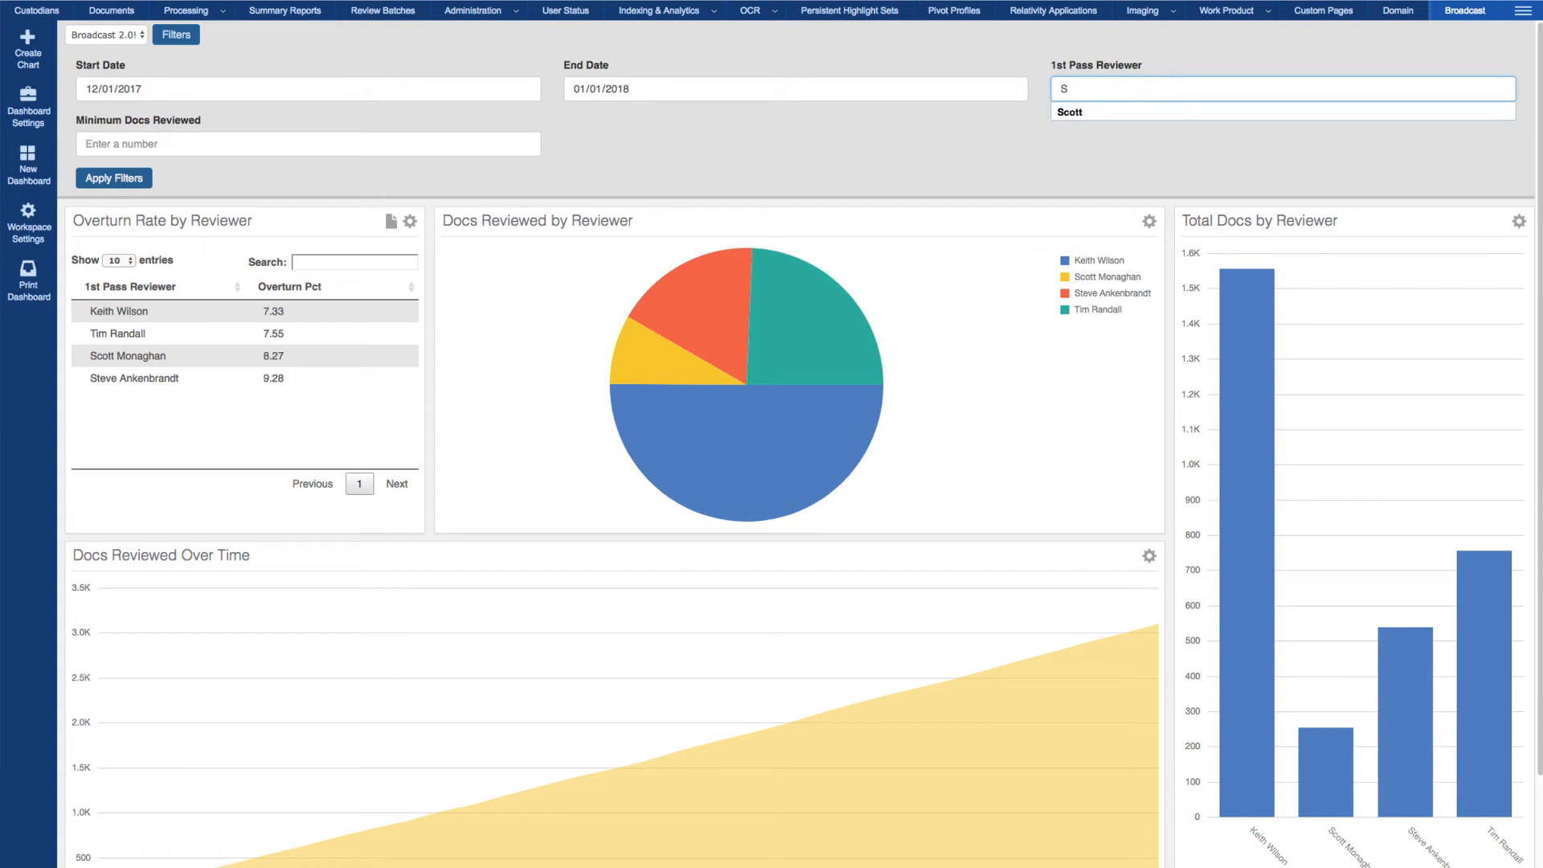
pyautogui.press('BackSpace')
pyautogui.write('Keith')
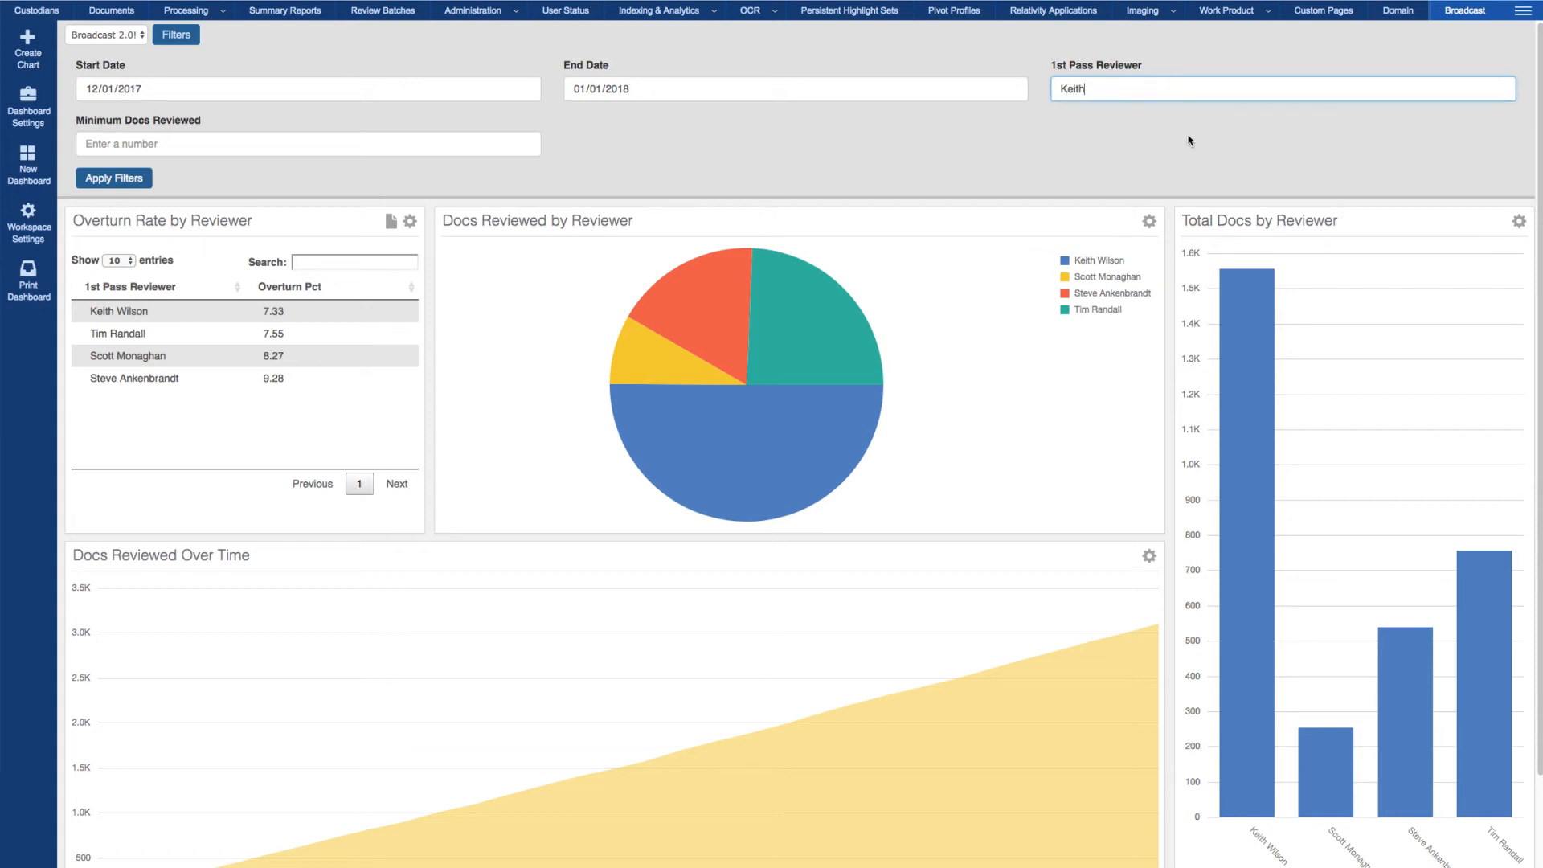
pyautogui.click(129, 183)
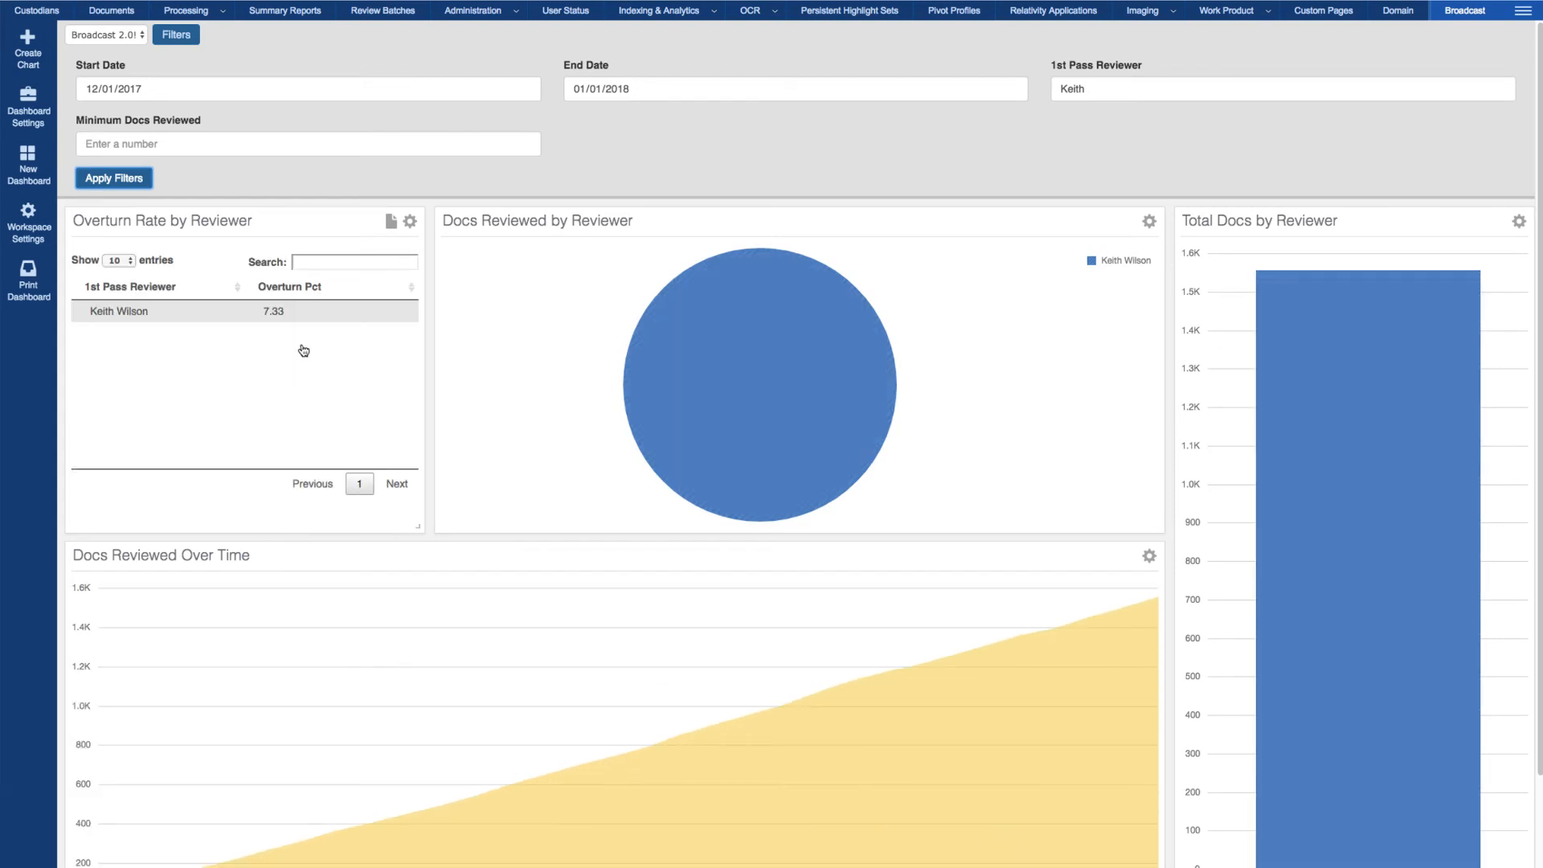
pyautogui.scroll(-3, 1096, 450)
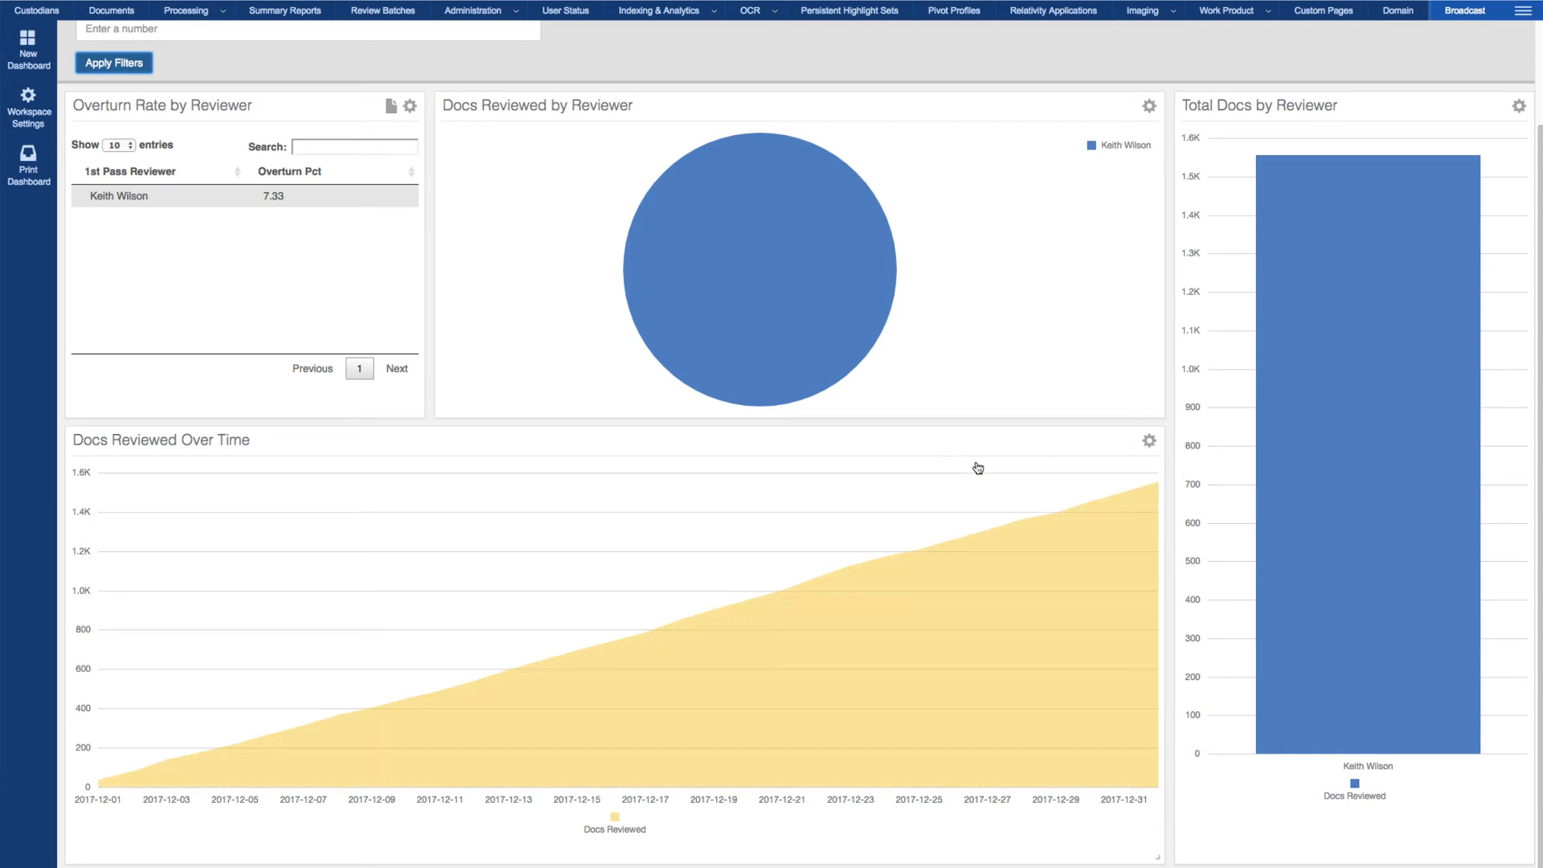
pyautogui.scroll(3, 974, 472)
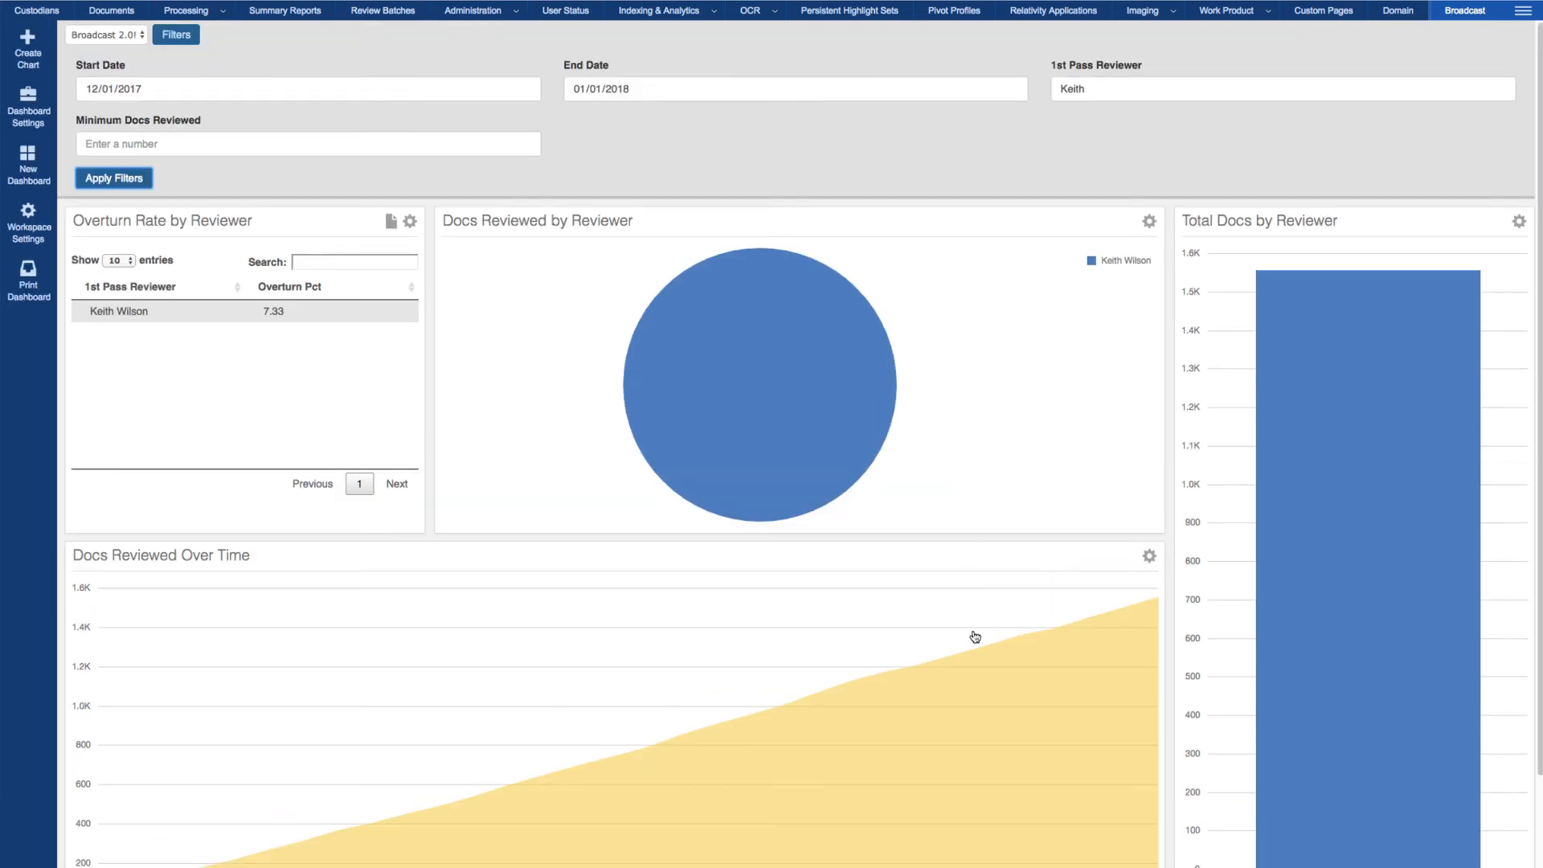